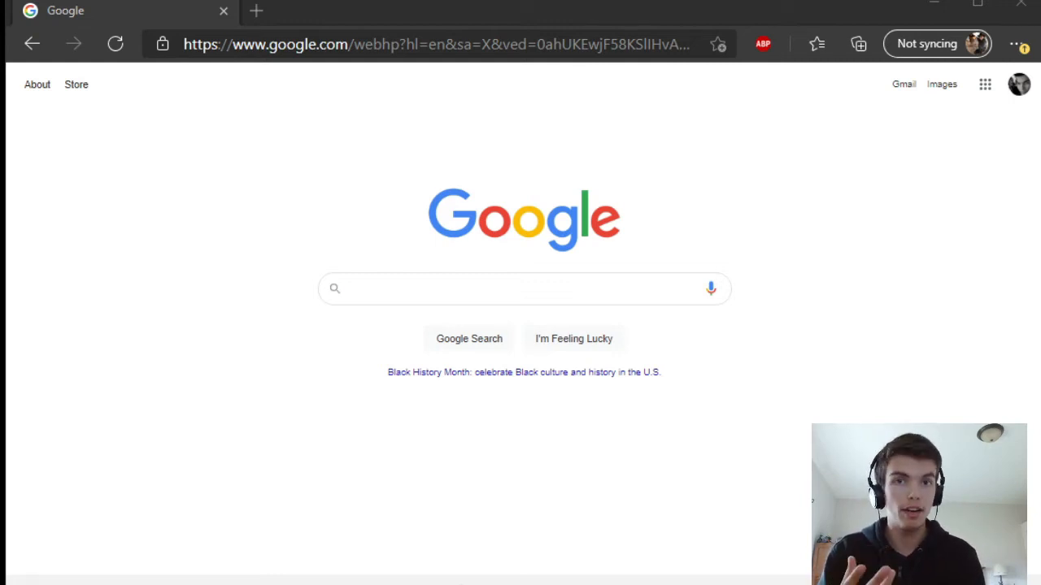
# Step: Search Google for "obs studio", open the official obsproject.com home page and look through it
pyautogui.click(478, 279)
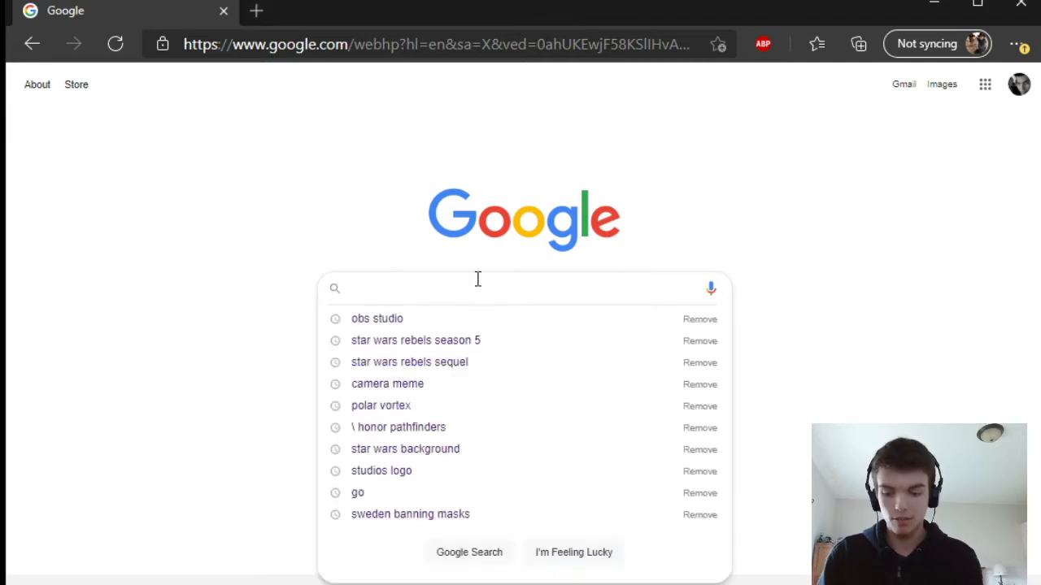
pyautogui.write('obs')
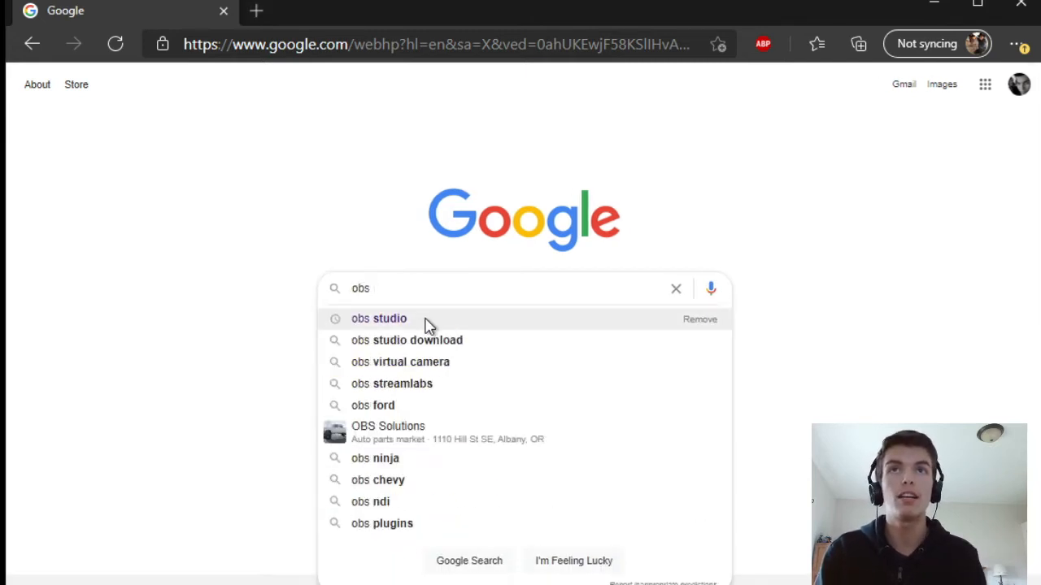
pyautogui.click(424, 318)
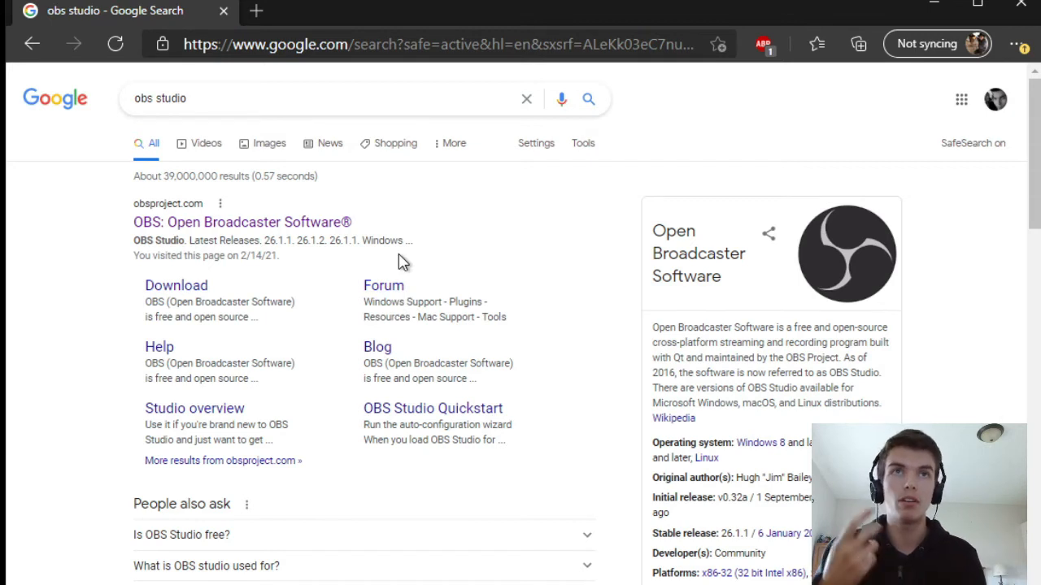
pyautogui.click(279, 226)
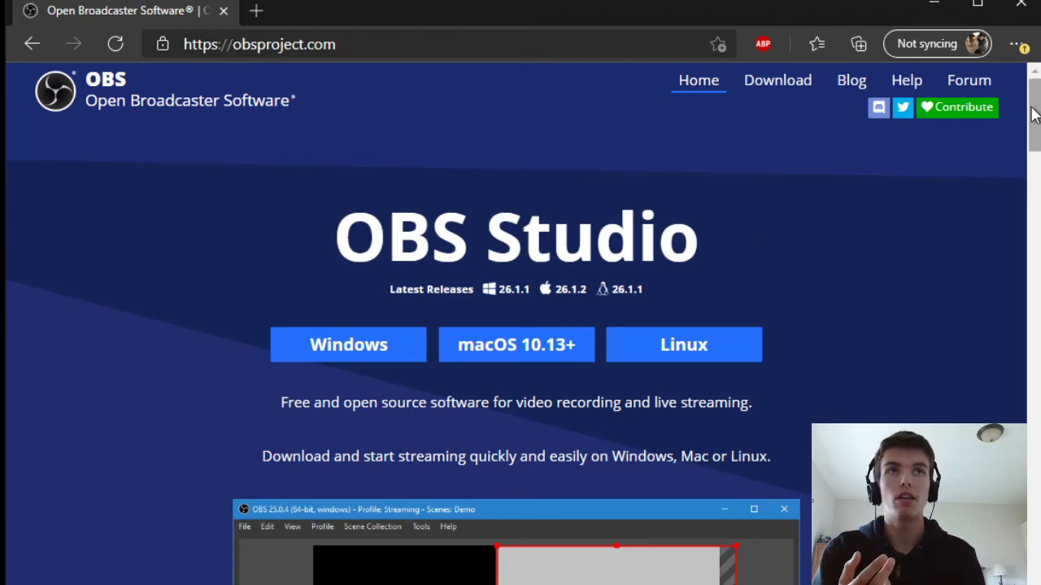
pyautogui.scroll(-4, 1021, 145)
pyautogui.moveTo(1020, 145); pyautogui.dragTo(935, 35)
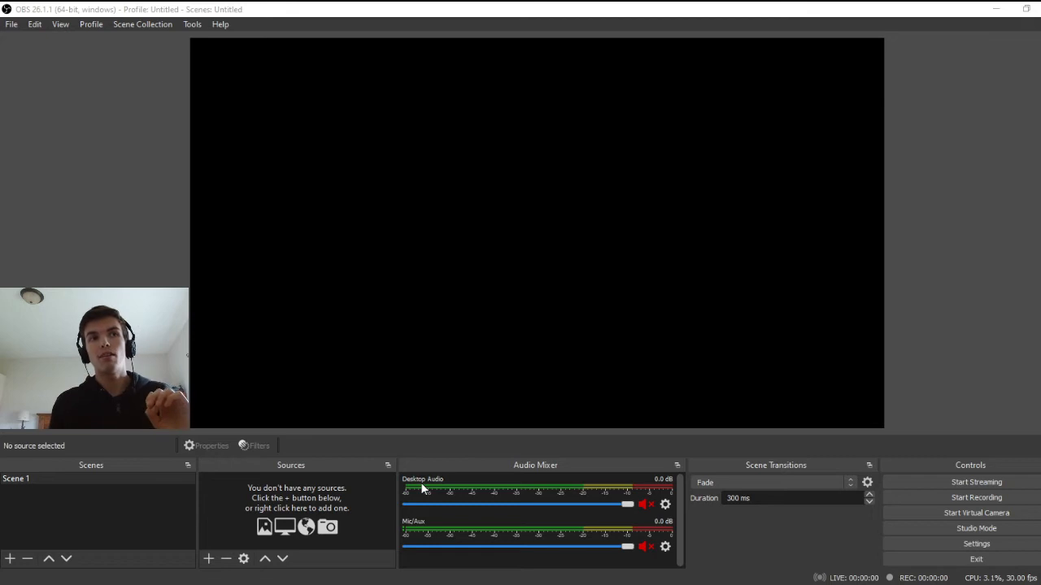
# Step: Switch to OBS Studio and add a second scene named Scene 2
pyautogui.click(50, 480)
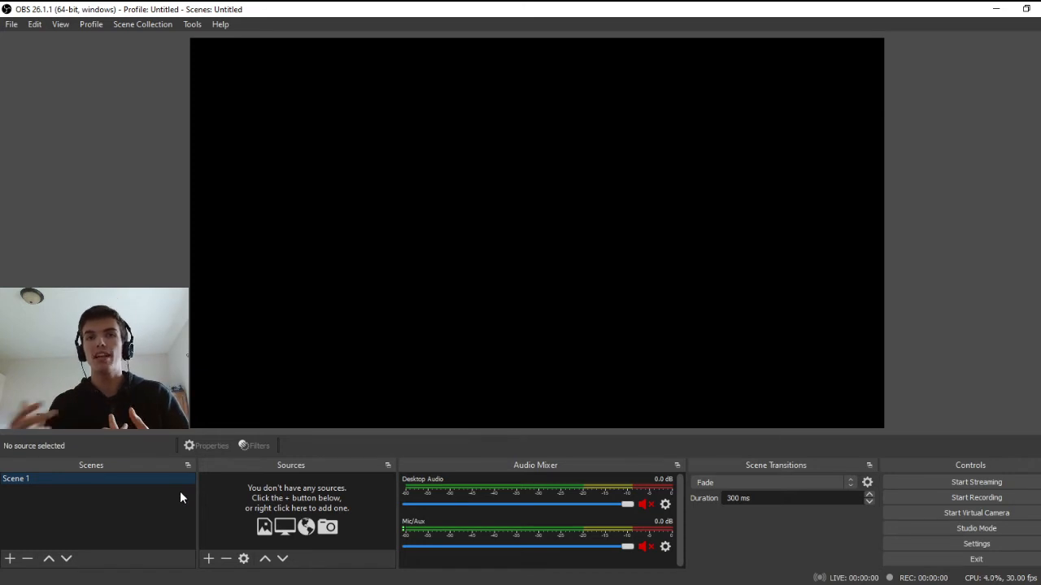
pyautogui.click(10, 559)
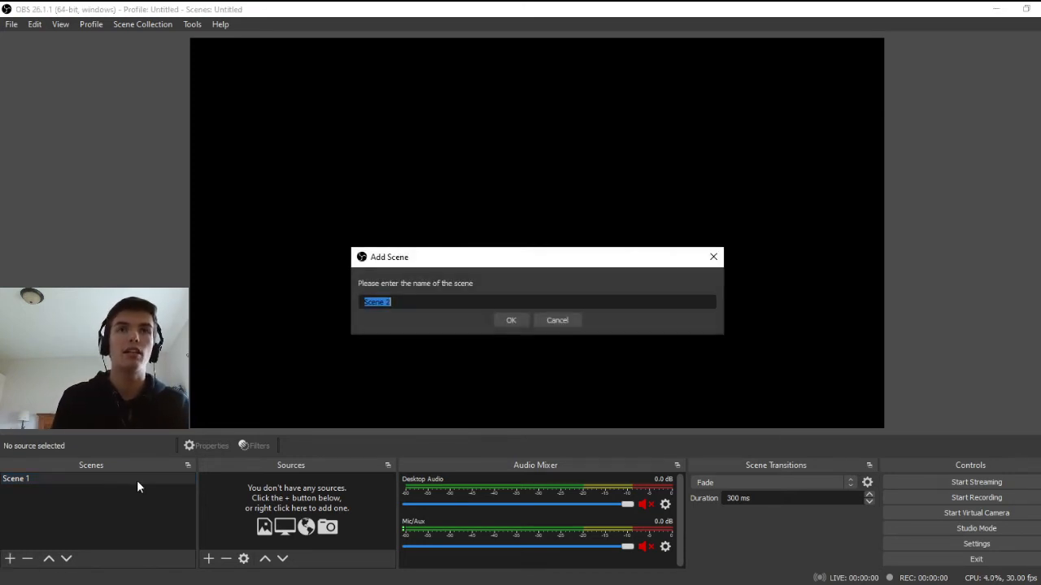
pyautogui.click(510, 321)
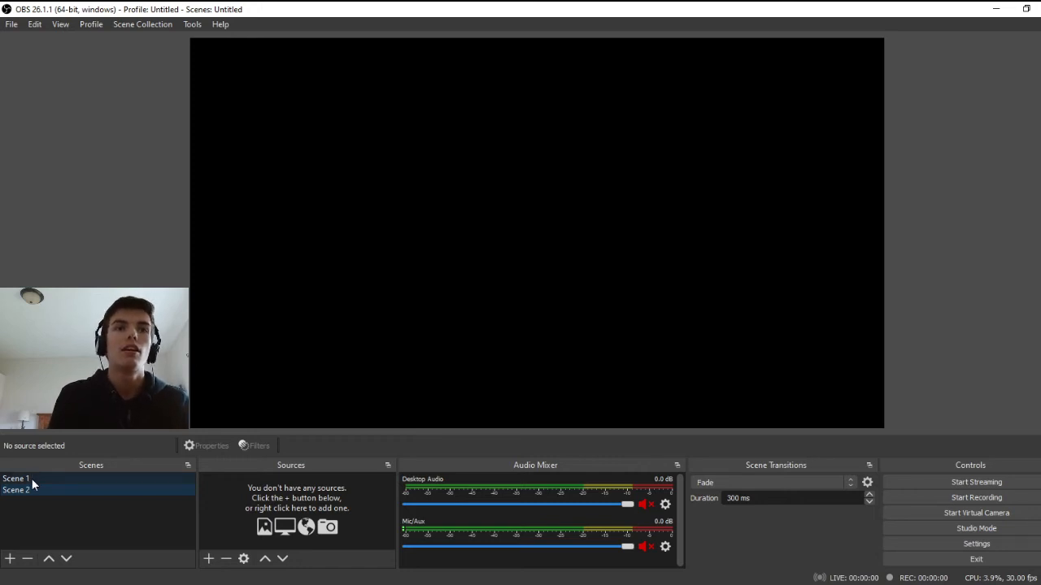
# Step: Review the available source types without adding one, and make Scene 1 the active scene
pyautogui.click(209, 559)
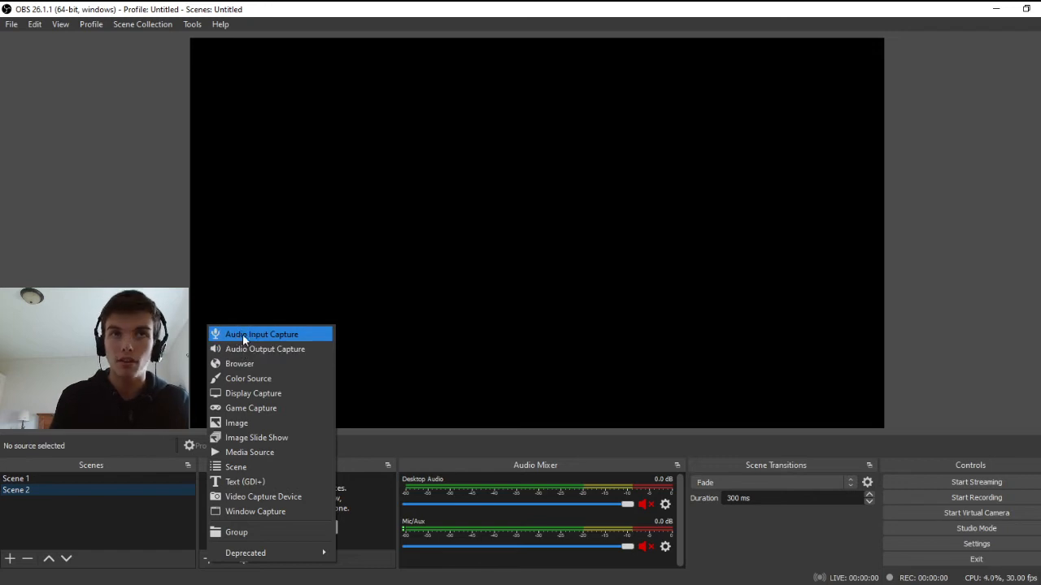
pyautogui.click(169, 523)
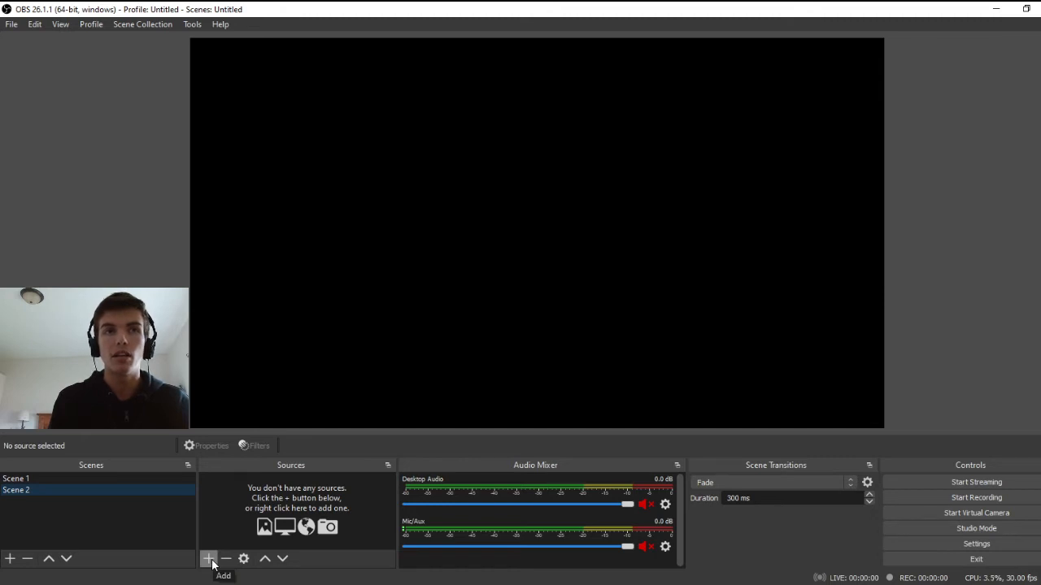
pyautogui.click(134, 476)
pyautogui.click(136, 490)
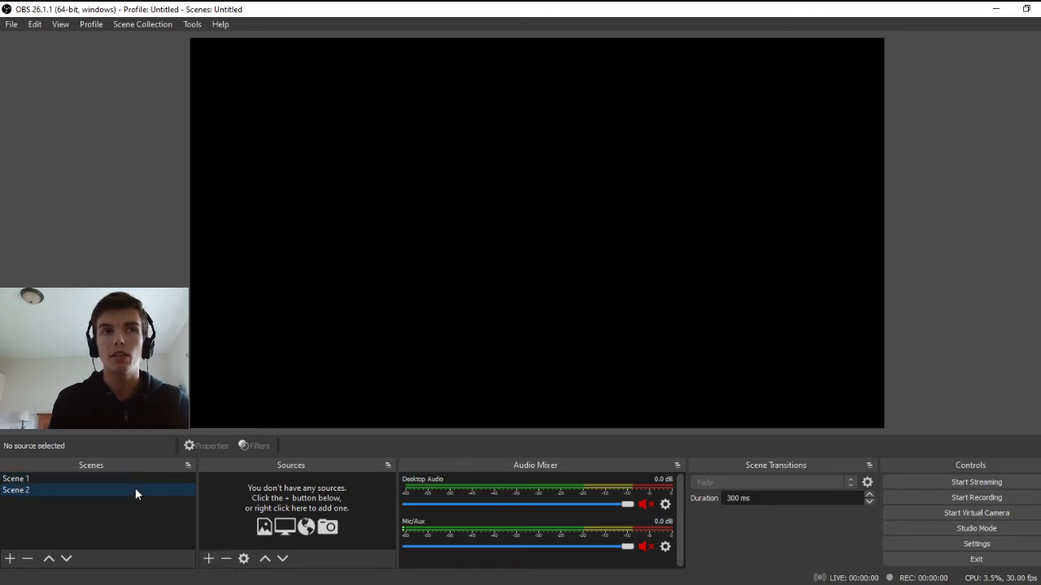
pyautogui.click(130, 480)
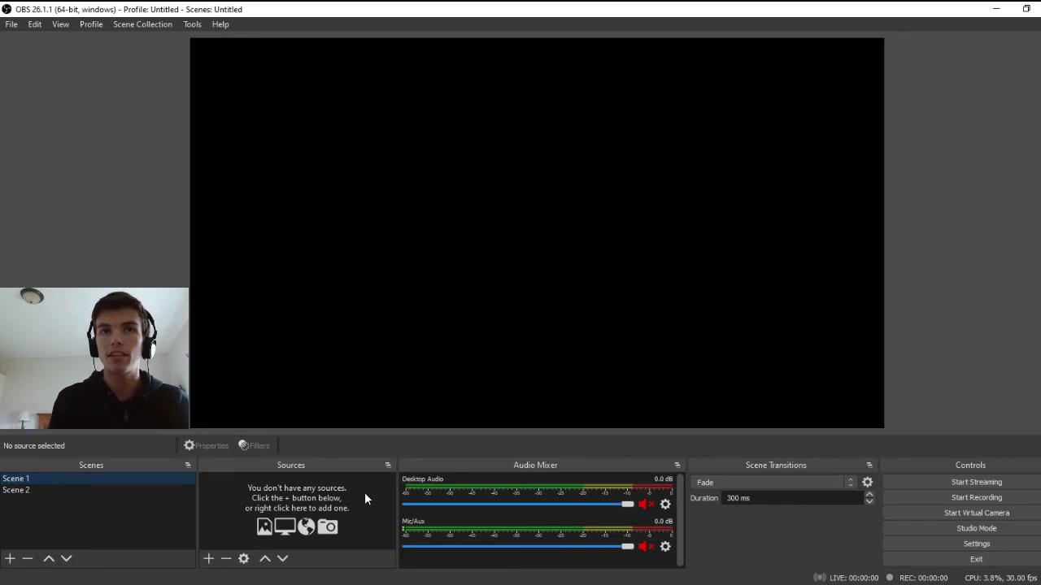
# Step: Unmute Desktop Audio and set its device to Speakers (High Definition Audio Device)
pyautogui.click(645, 506)
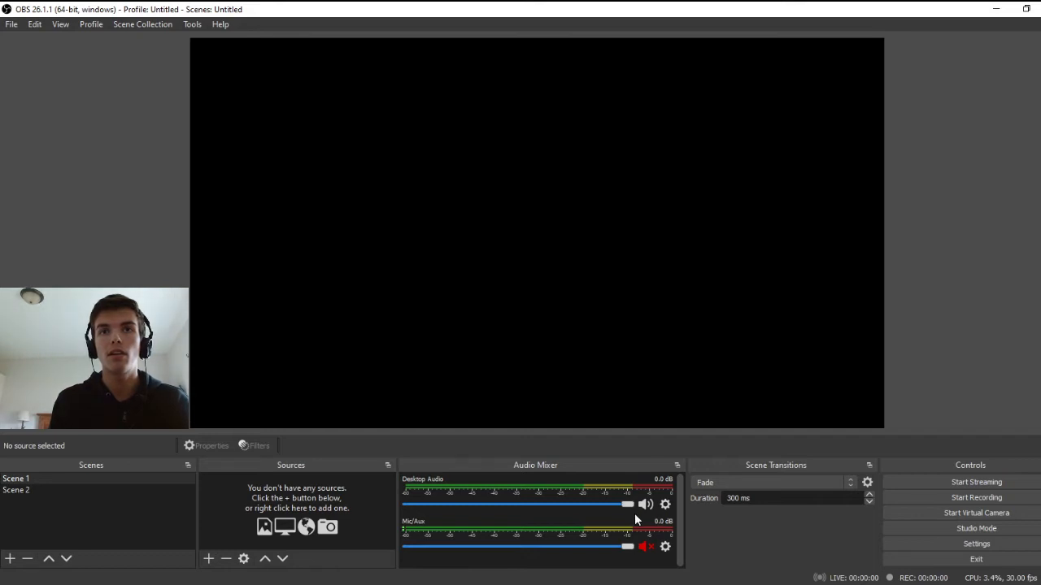
pyautogui.click(665, 504)
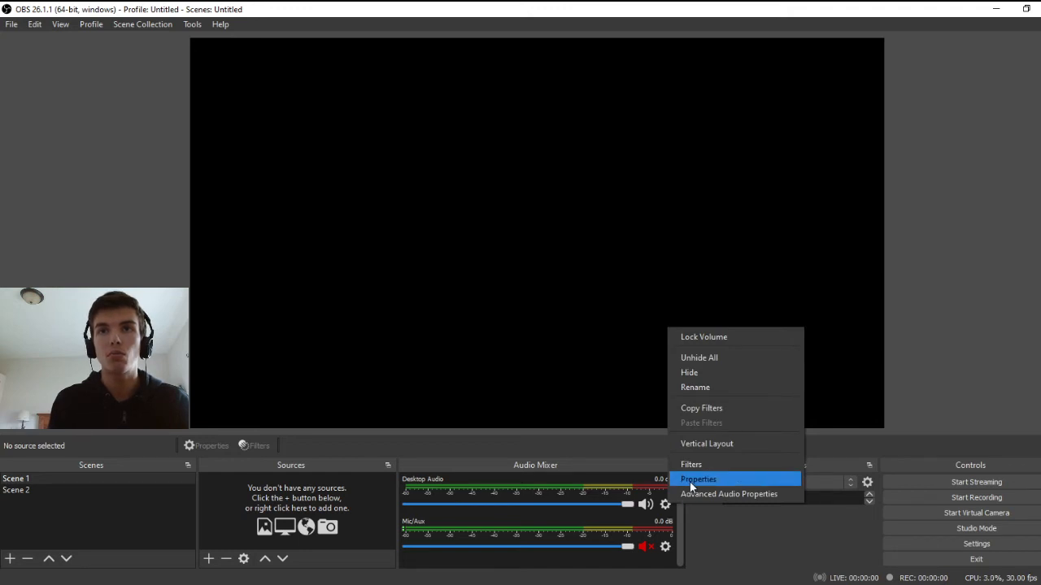
pyautogui.click(692, 481)
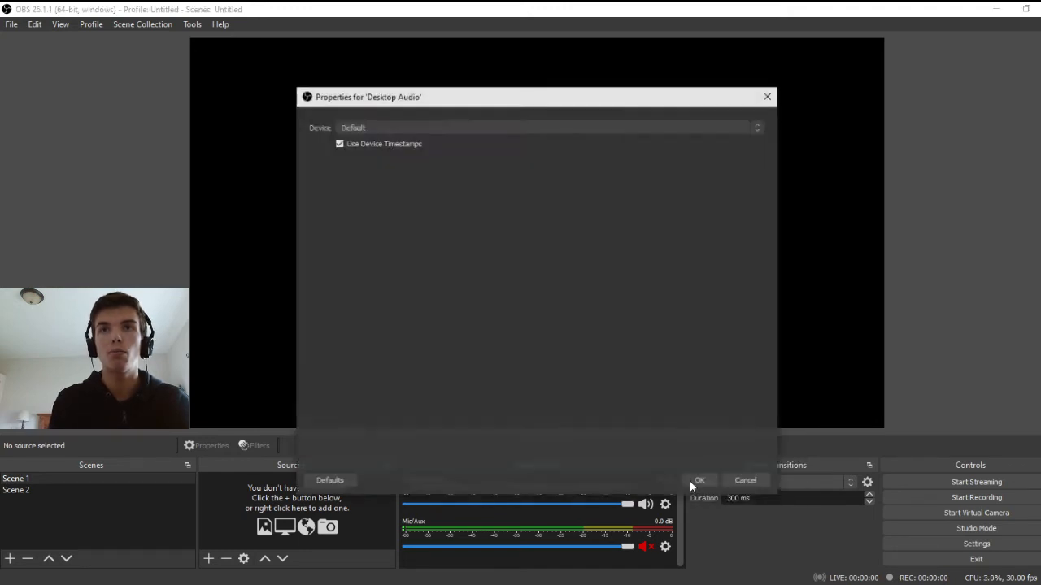
pyautogui.click(507, 127)
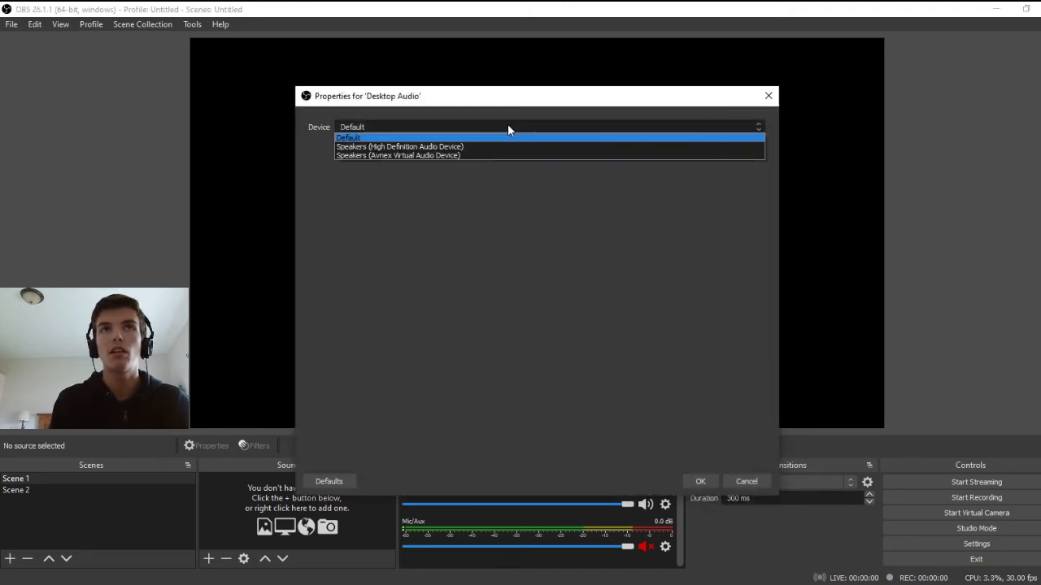
pyautogui.click(429, 147)
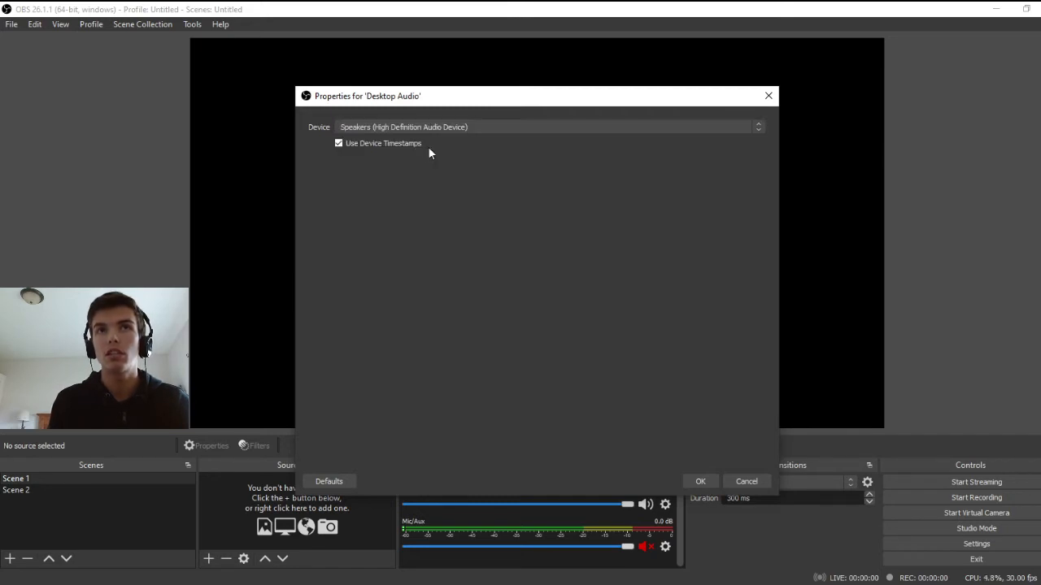
pyautogui.click(700, 480)
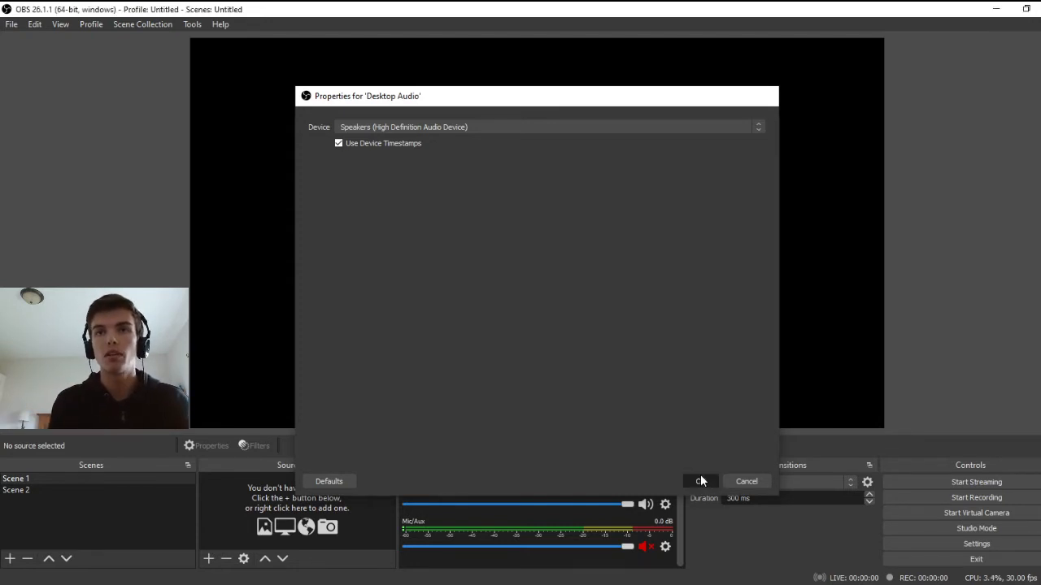
# Step: Try Monitor and Output as the Mic/Aux audio monitoring mode in the advanced audio properties, and set it back to Monitor Off
pyautogui.click(665, 505)
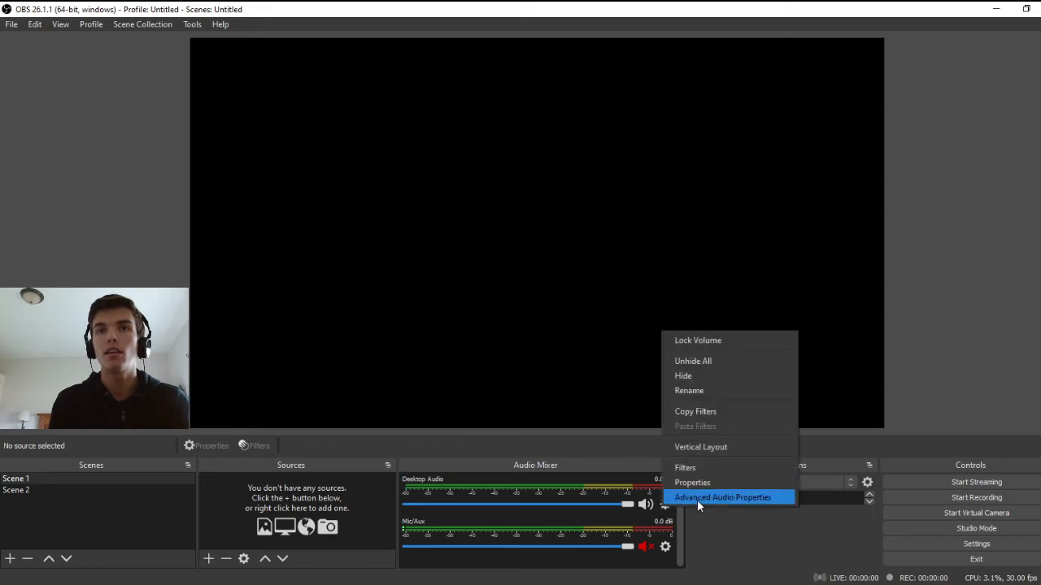
pyautogui.click(696, 498)
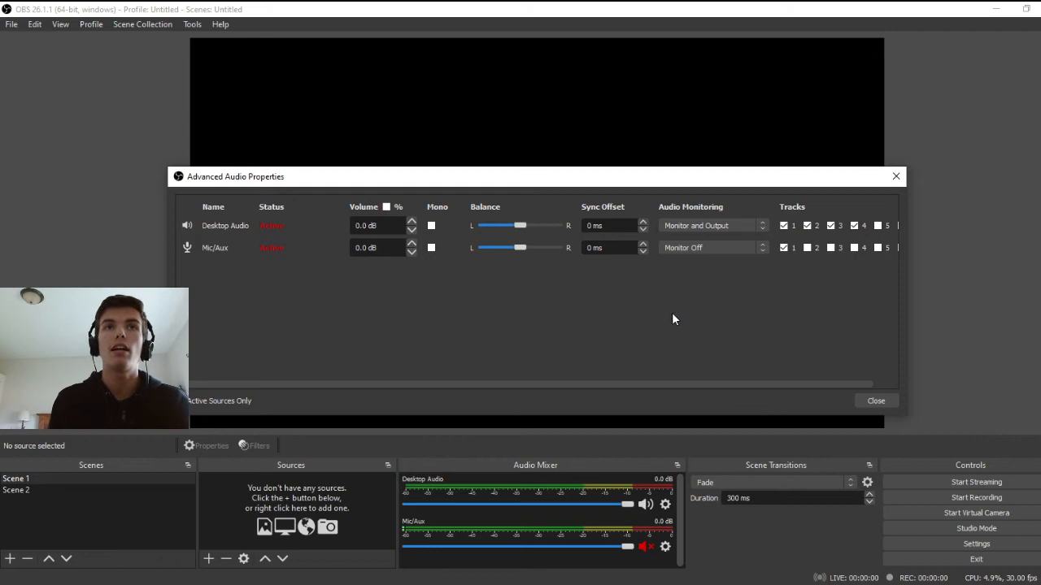
pyautogui.moveTo(434, 176); pyautogui.dragTo(504, 174)
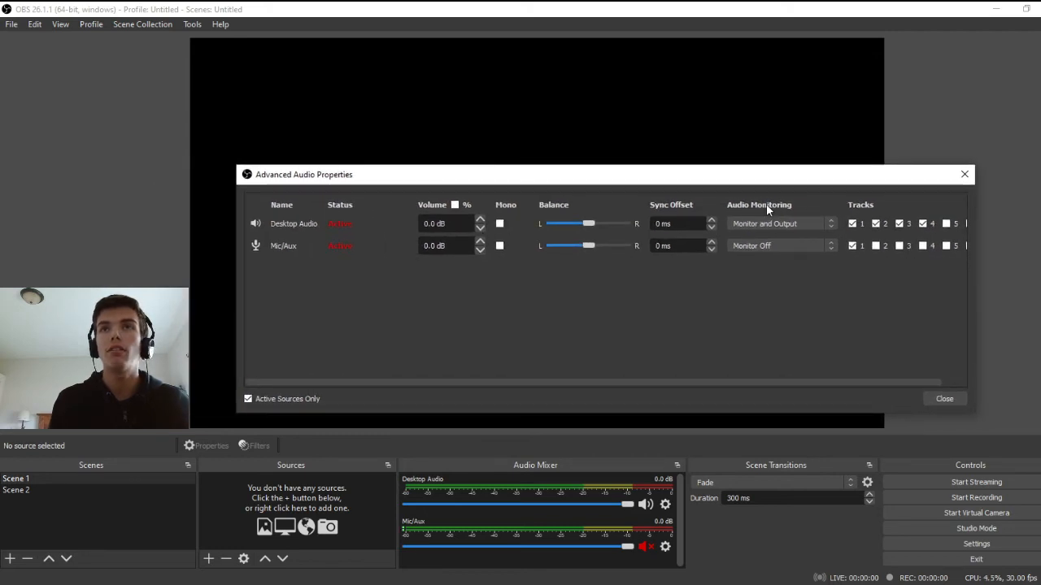
pyautogui.click(744, 245)
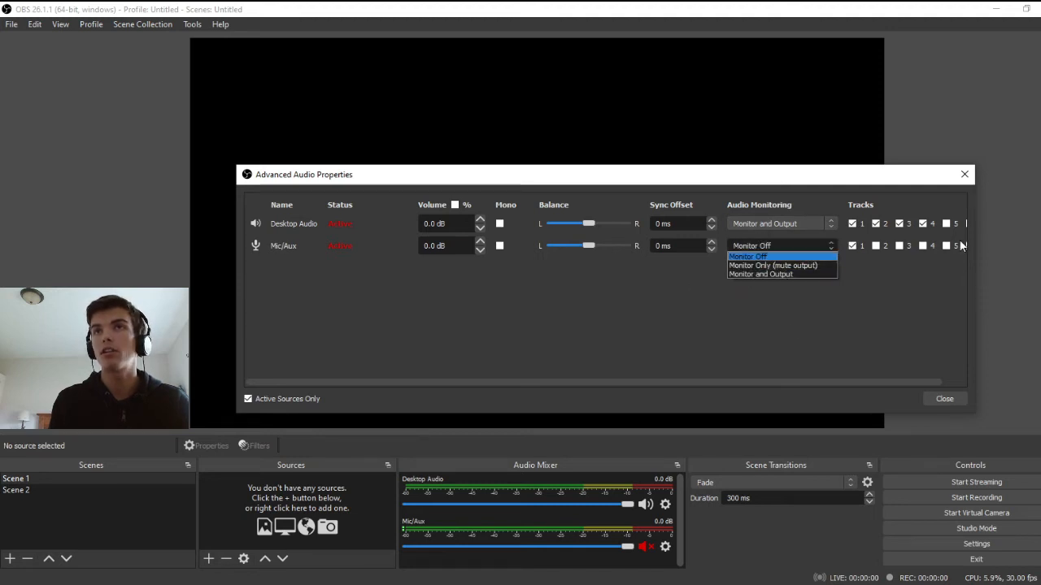
pyautogui.click(750, 273)
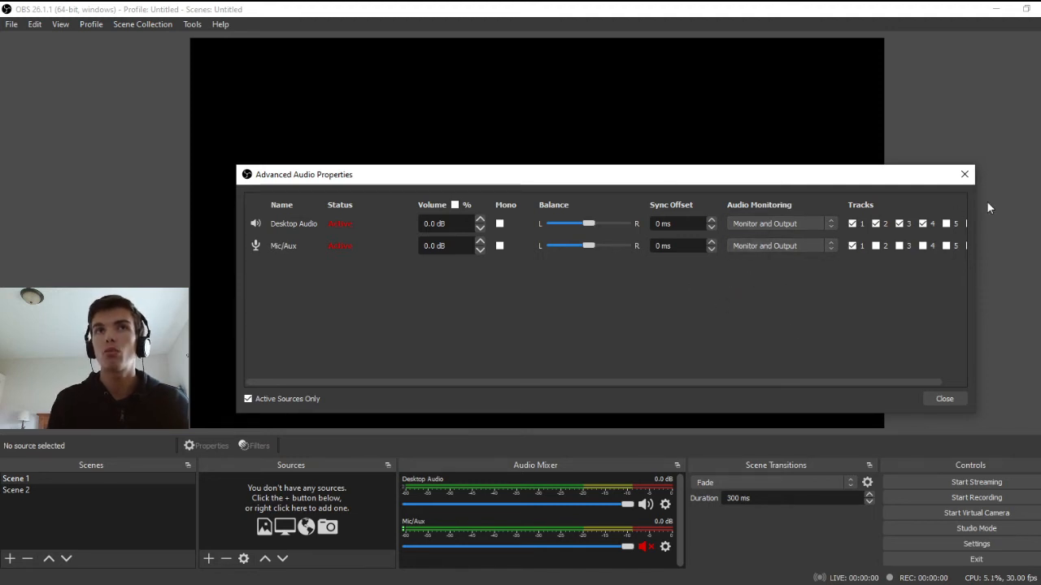
pyautogui.click(809, 250)
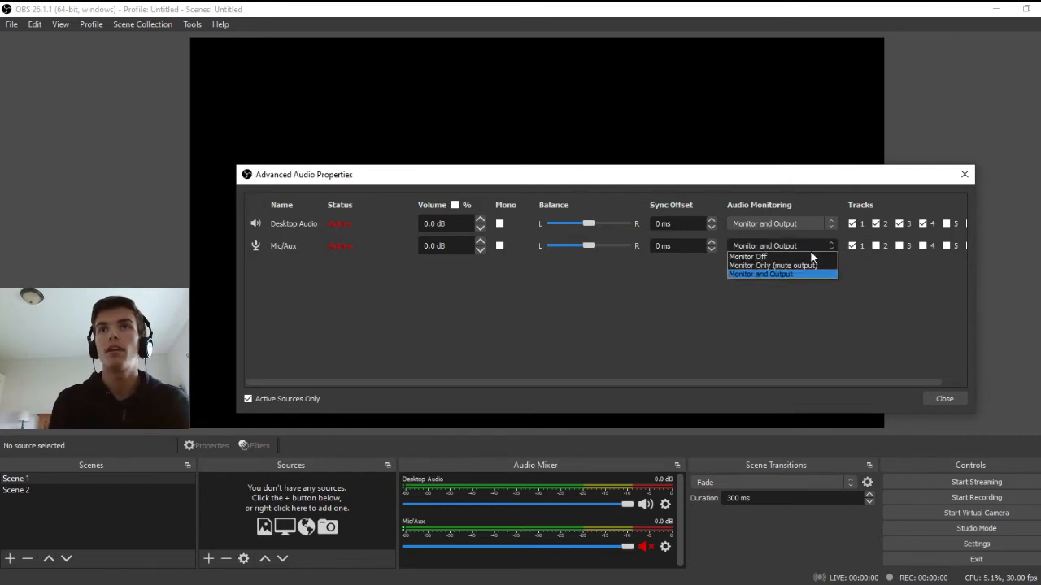
pyautogui.click(799, 258)
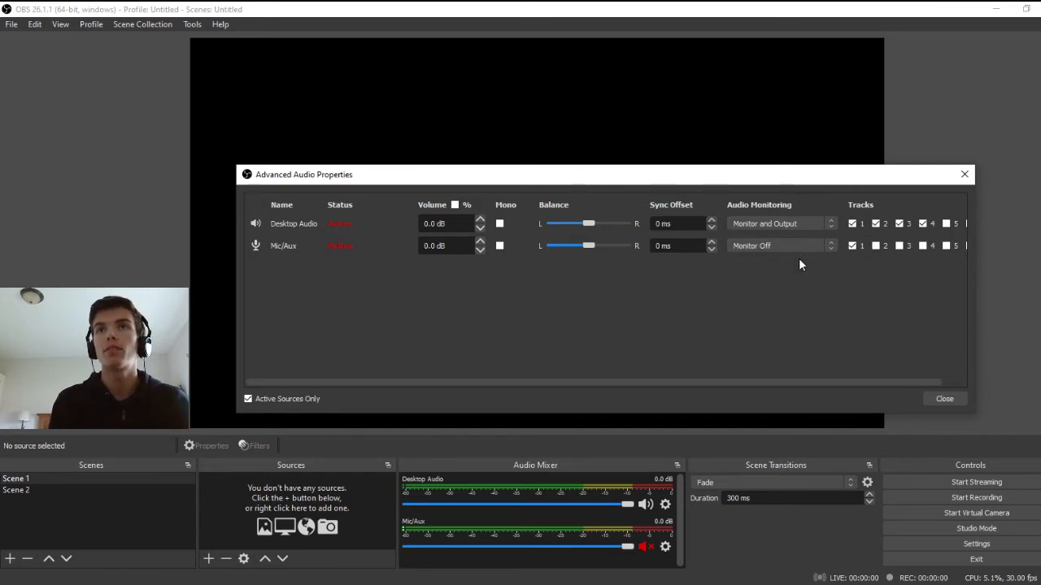
pyautogui.click(934, 403)
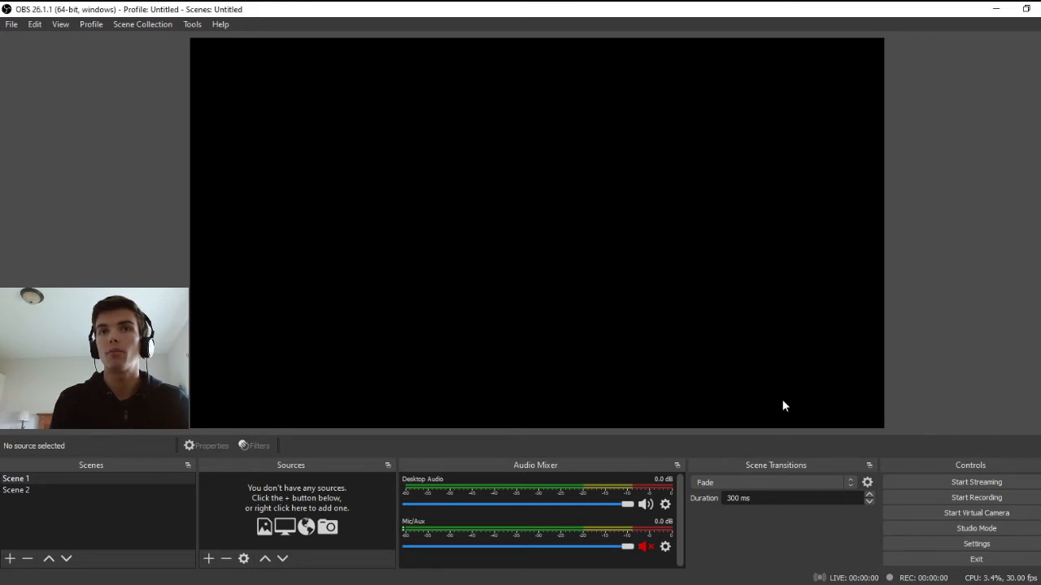
# Step: Unmute the Mic/Aux channel to test the microphone level, and mute it again
pyautogui.click(645, 548)
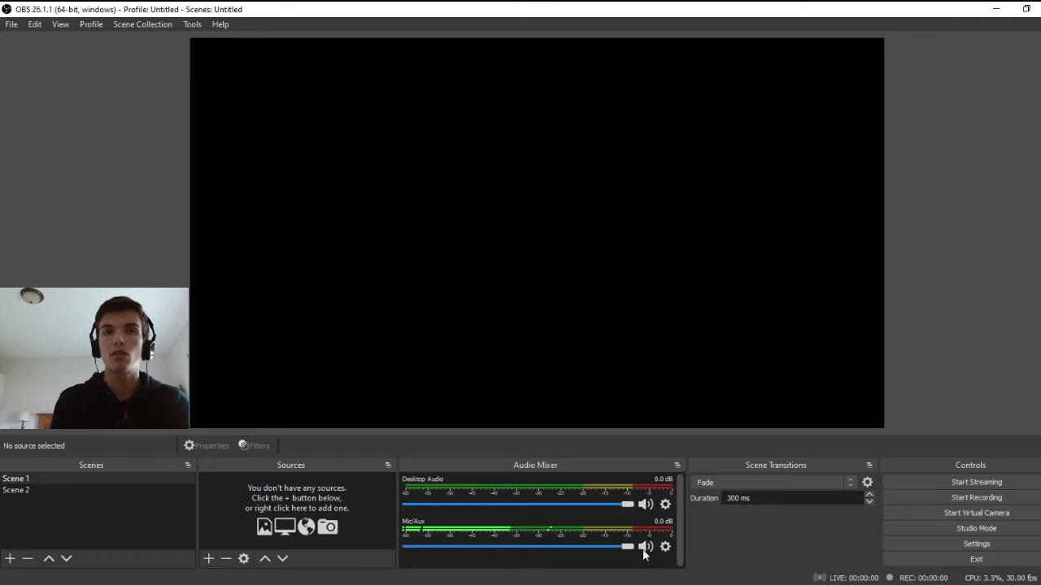
pyautogui.click(644, 549)
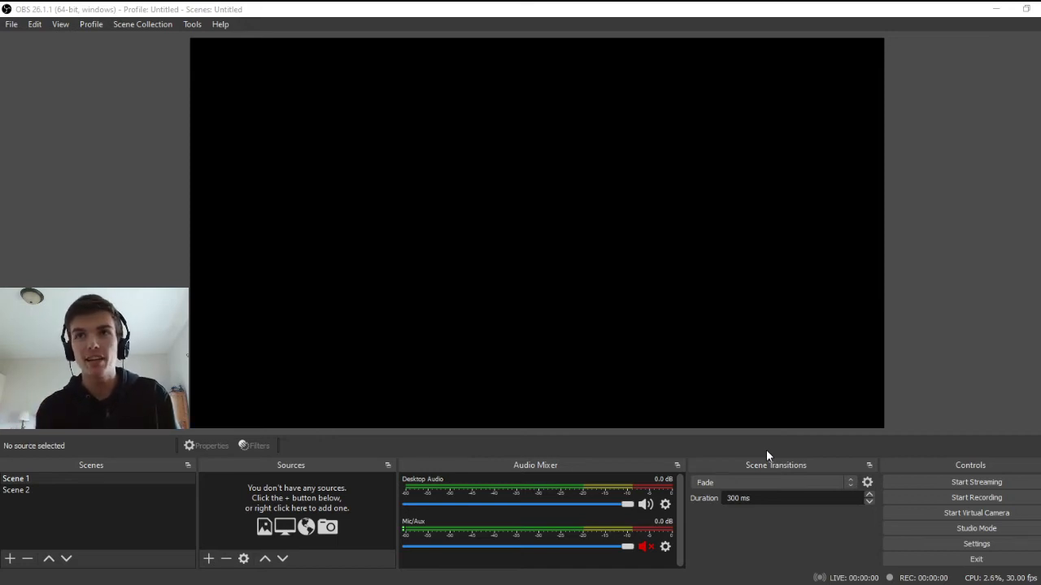
# Step: Add a Swipe scene transition under its default name, look at its direction options with Left kept, and preview it
pyautogui.click(844, 485)
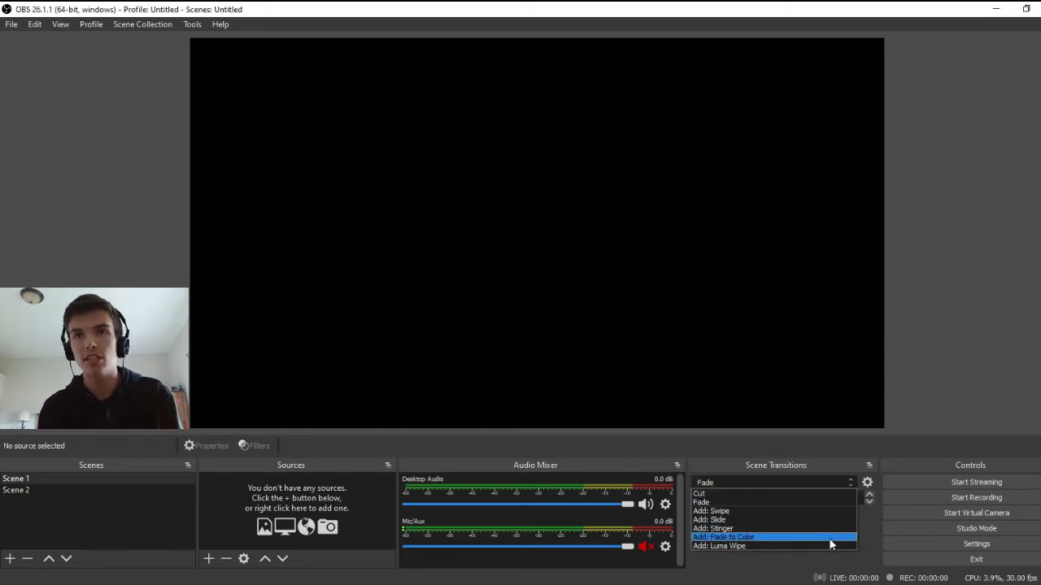
pyautogui.click(805, 512)
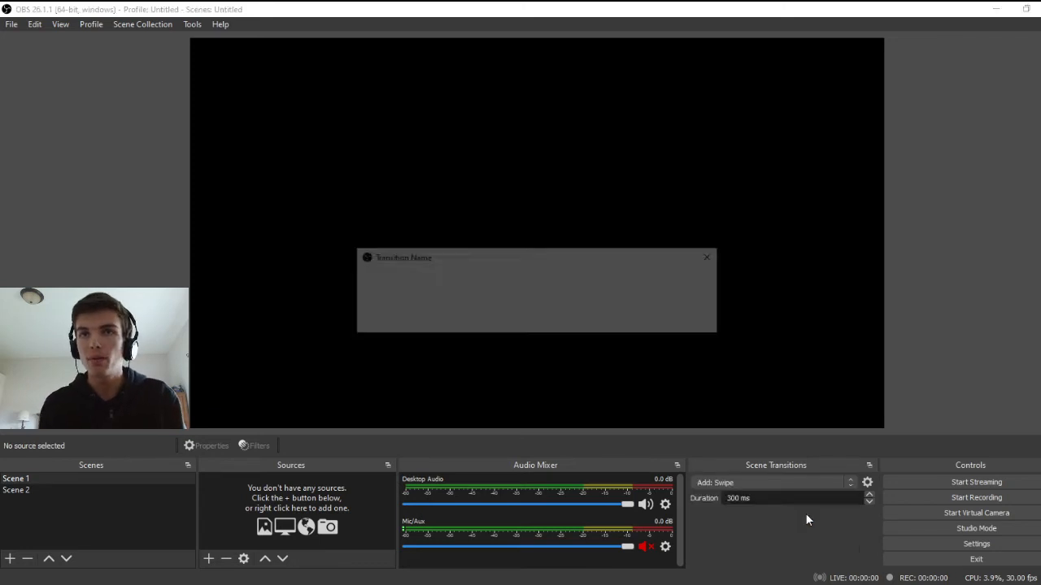
pyautogui.click(511, 321)
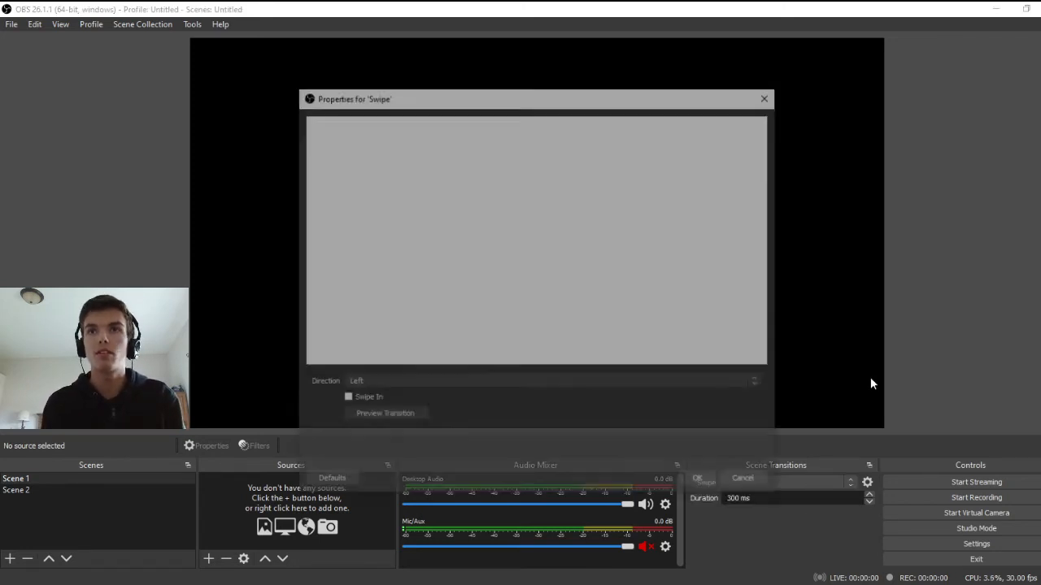
pyautogui.click(409, 383)
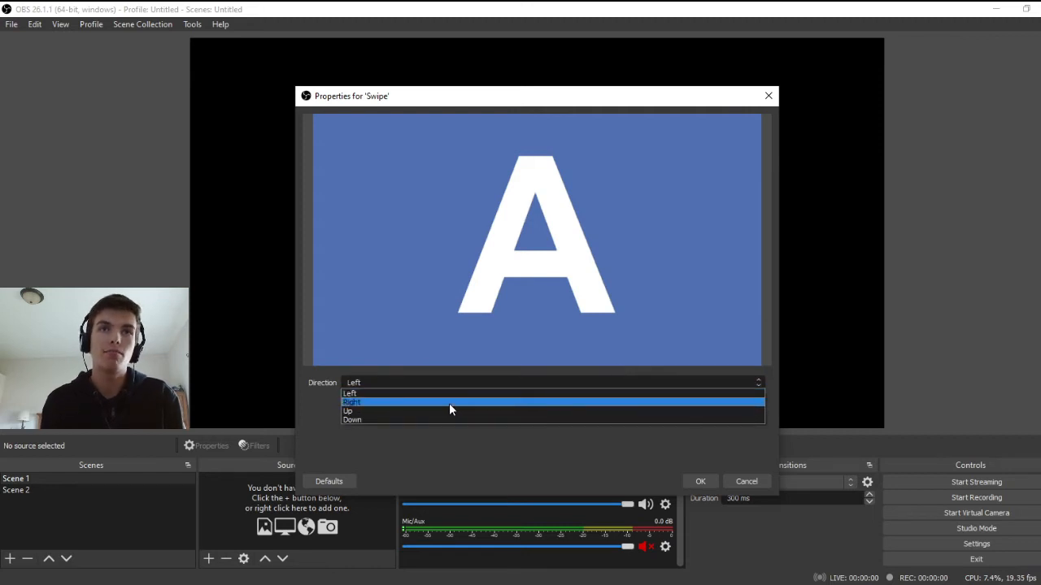
pyautogui.click(460, 438)
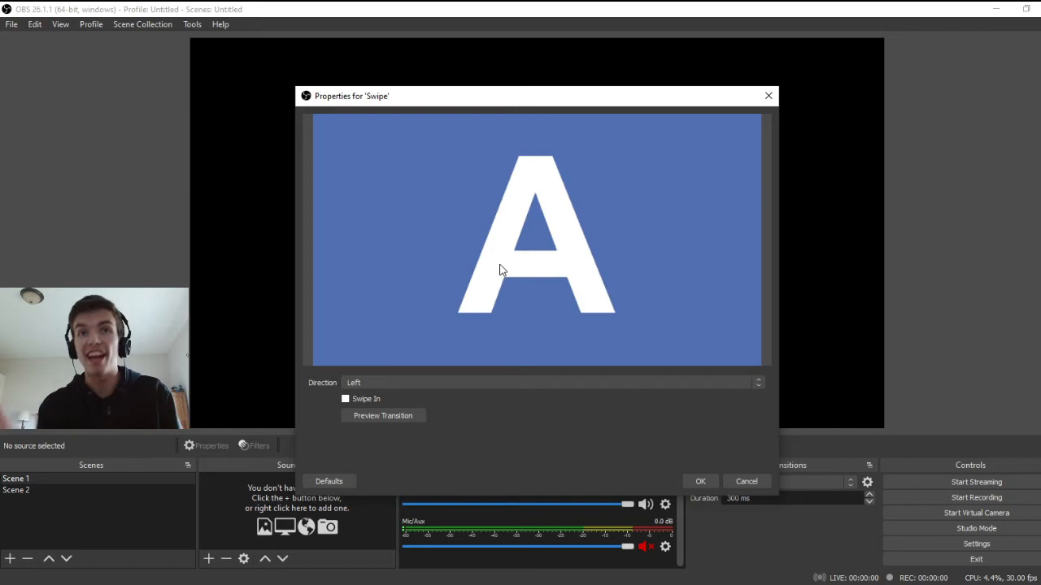
pyautogui.click(383, 420)
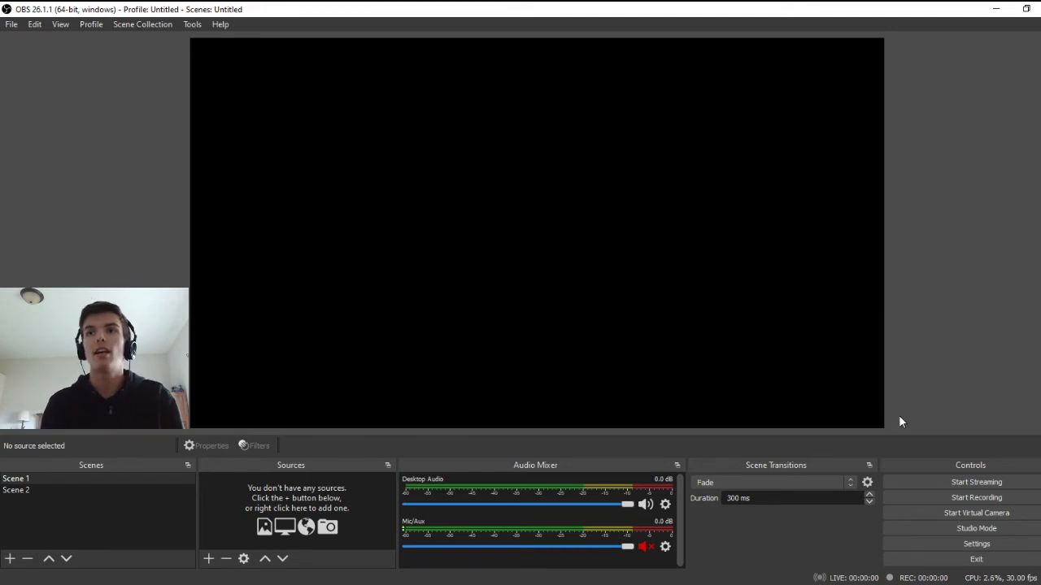
# Step: Try to start the virtual camera without any sources, dismiss the request, and turn on Studio Mode
pyautogui.click(921, 518)
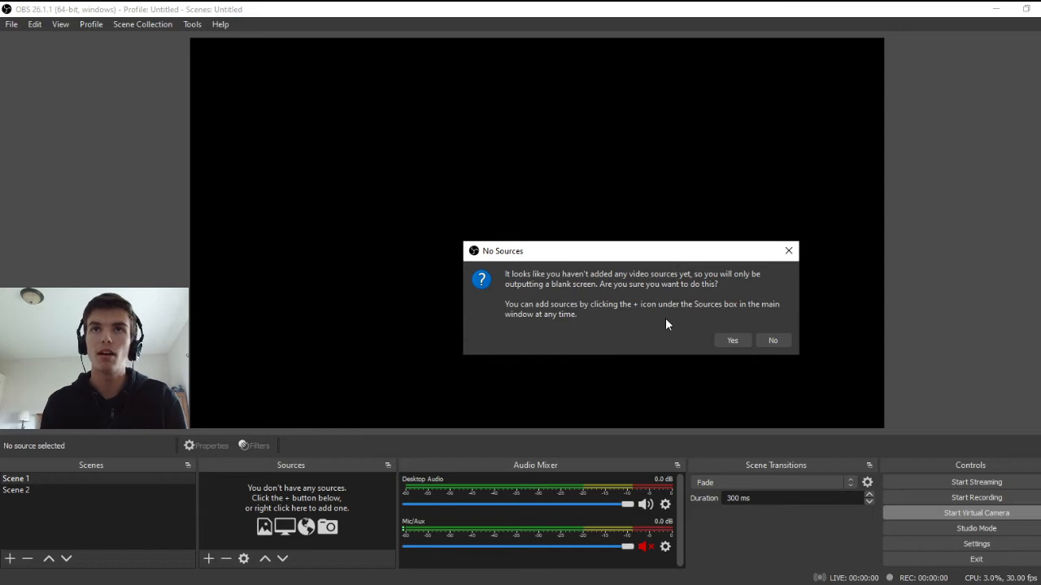
pyautogui.click(787, 251)
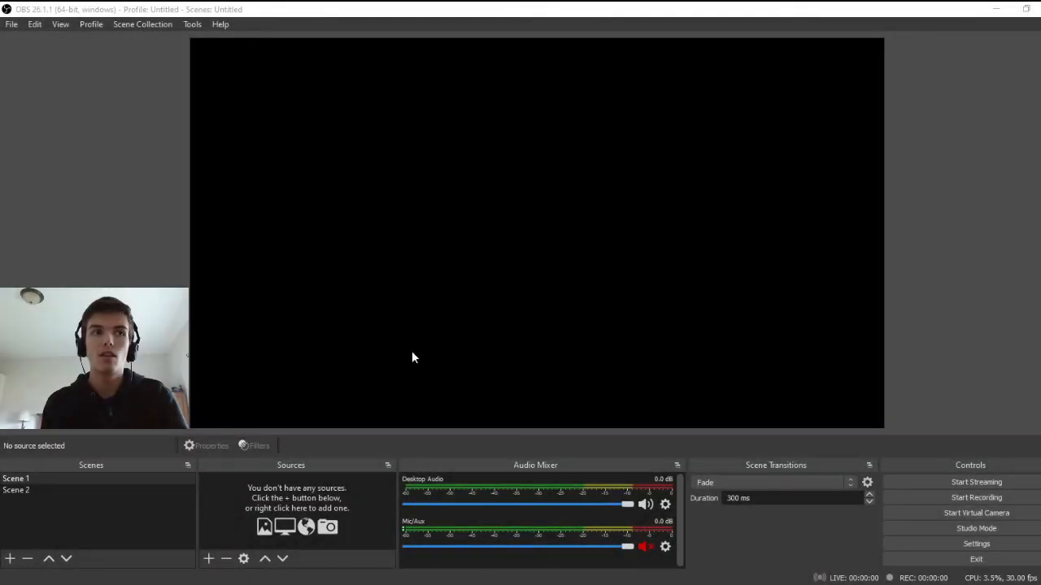
pyautogui.click(970, 527)
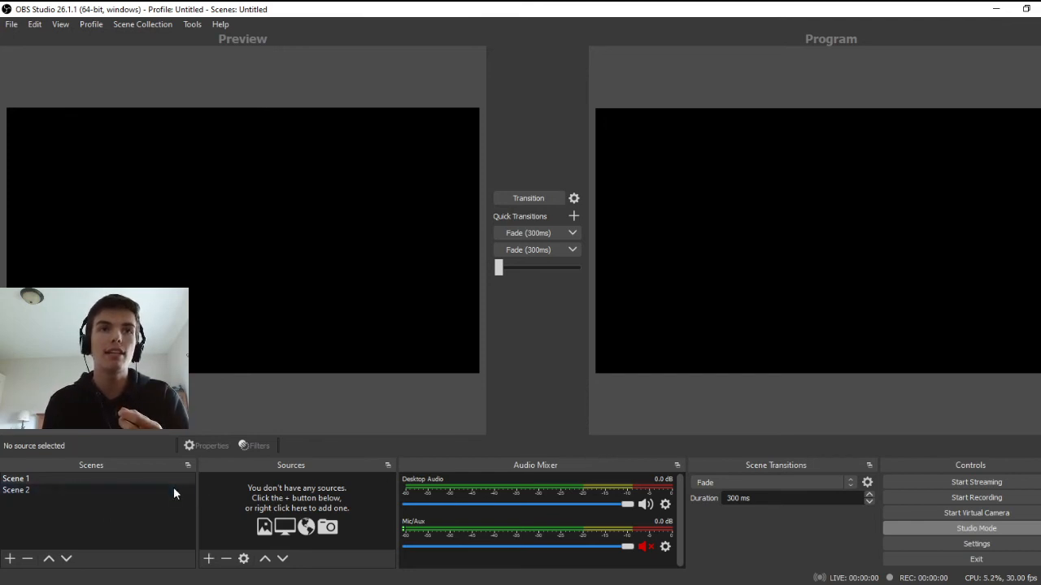
# Step: Remove Scene 2 from the scene list, and try to remove Scene 1 as well
pyautogui.click(83, 492)
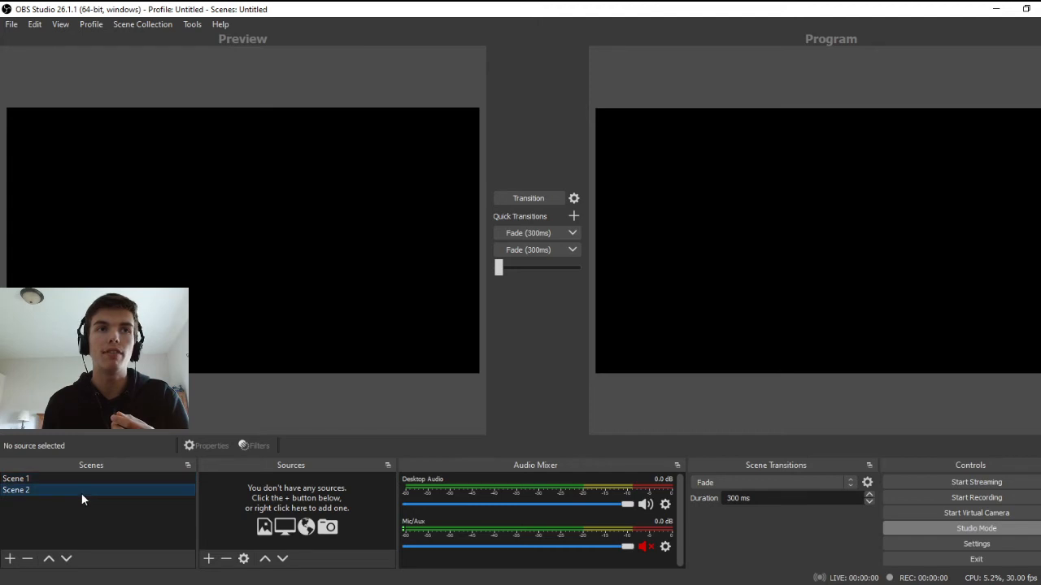
pyautogui.press('Delete')
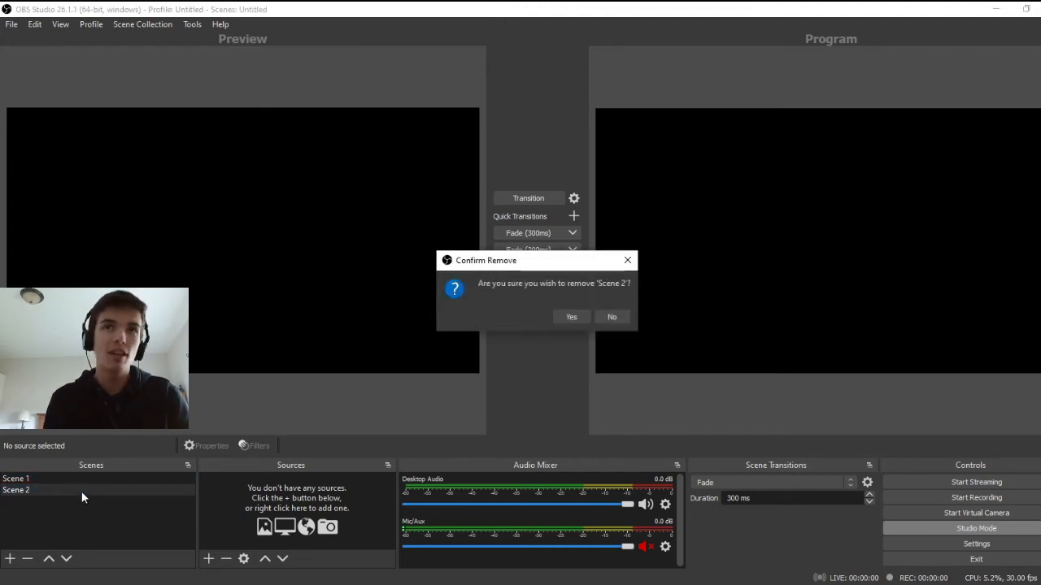
pyautogui.click(570, 317)
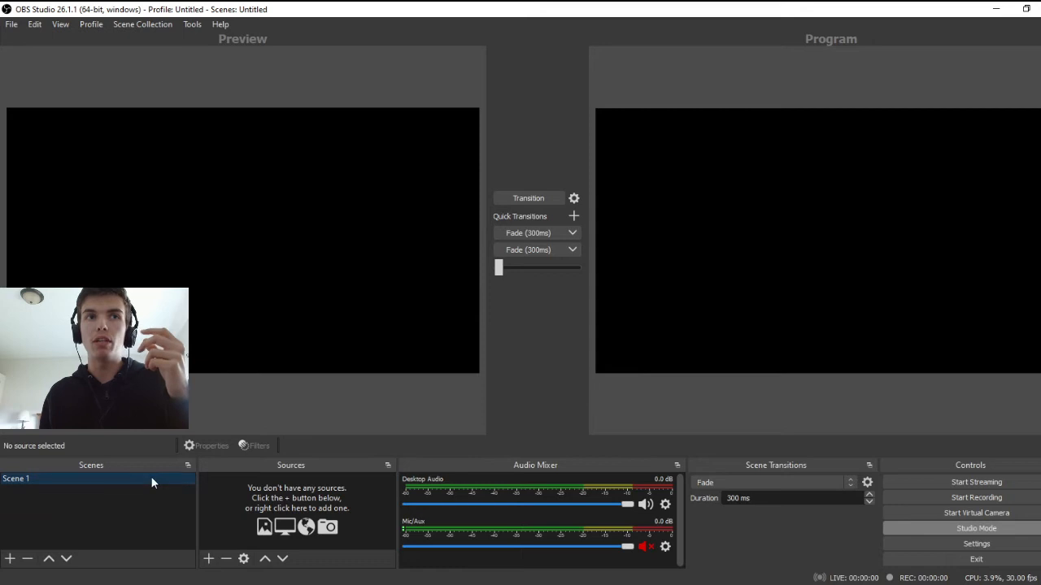
pyautogui.click(28, 559)
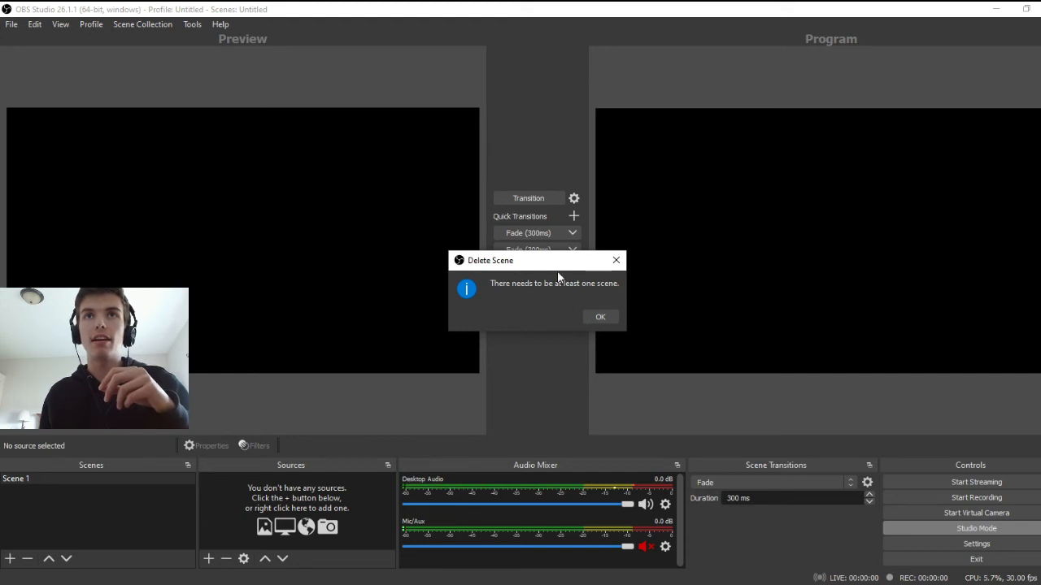
pyautogui.click(598, 317)
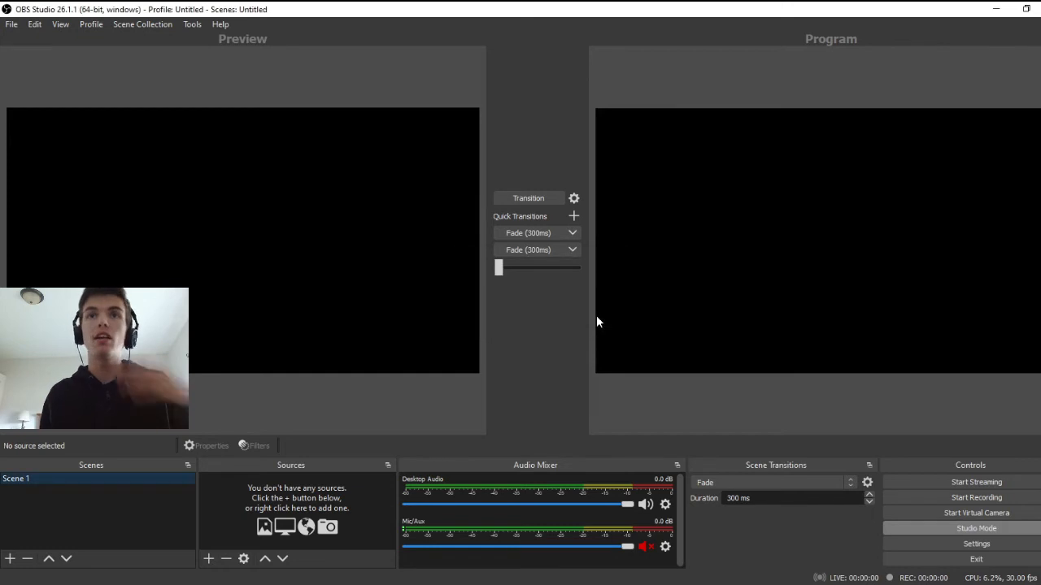
# Step: Add a Video Capture Device source to Scene 1 under its default name, using the HP TrueVision HD camera
pyautogui.click(208, 559)
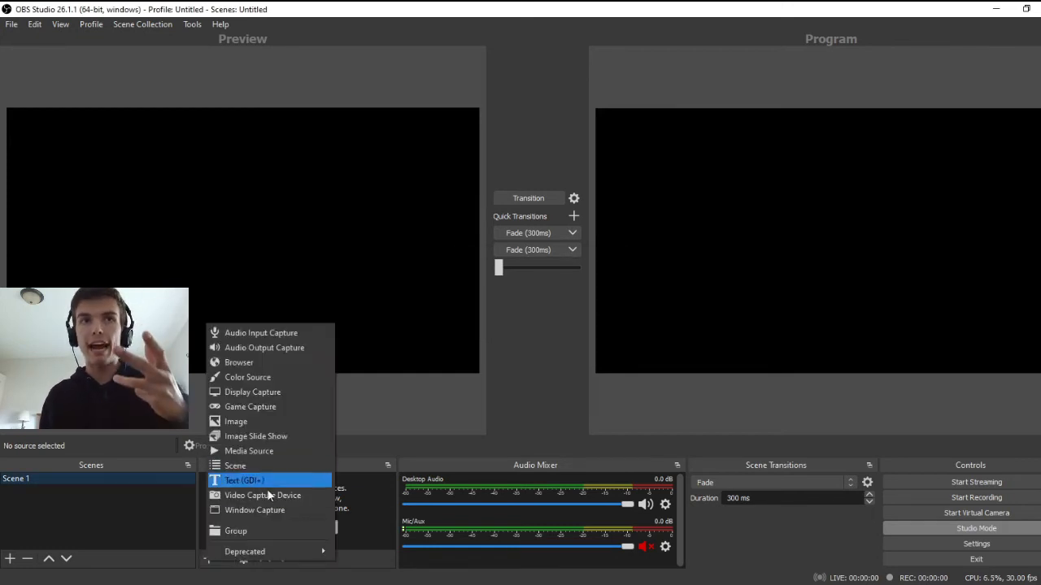
pyautogui.click(259, 494)
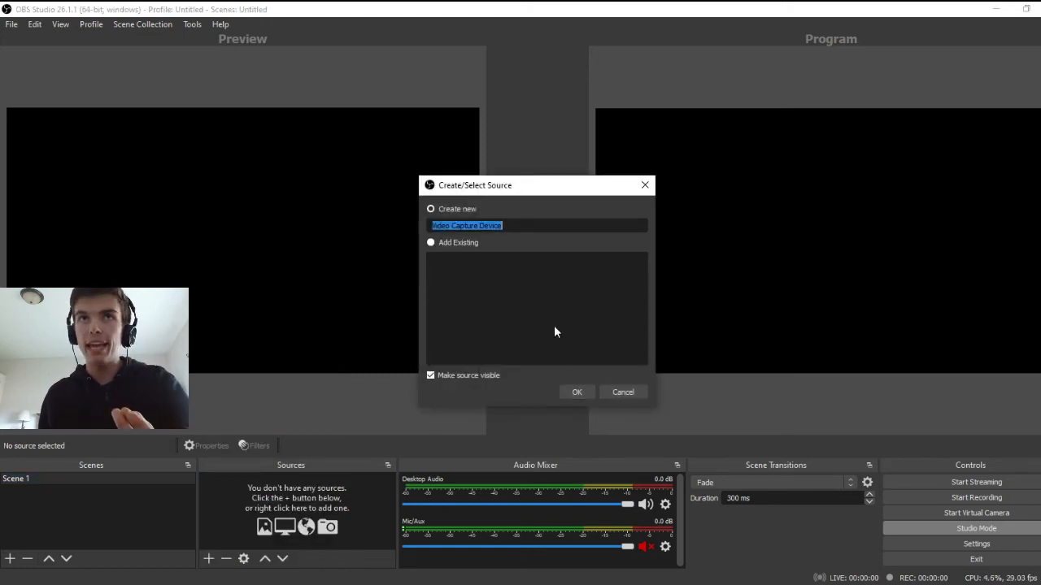
pyautogui.click(573, 392)
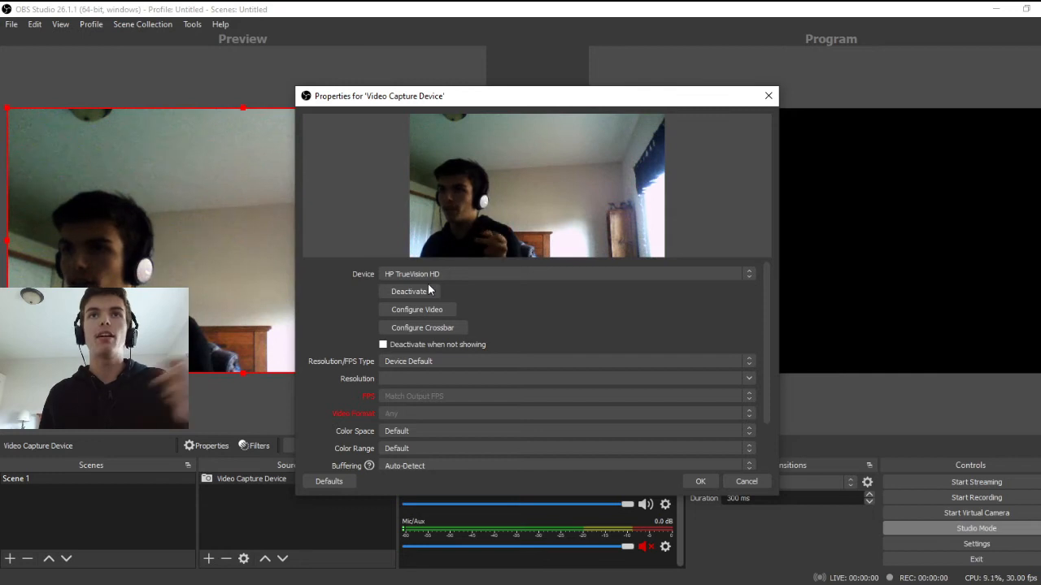
pyautogui.click(700, 481)
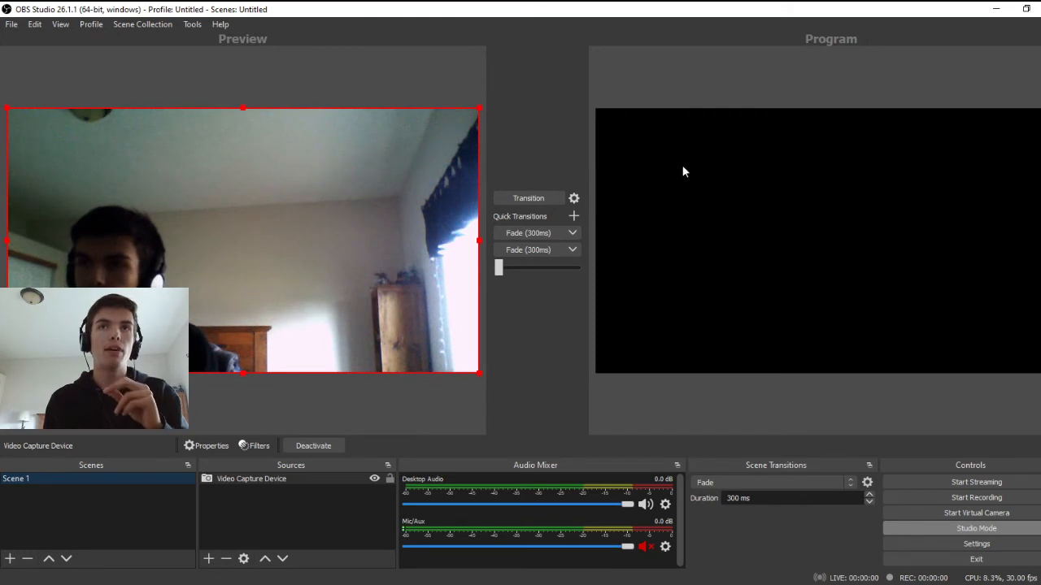
# Step: Try the manual transition slider between preview and program in both directions, and run the first Fade (300ms) quick transition
pyautogui.moveTo(502, 266); pyautogui.dragTo(675, 261)
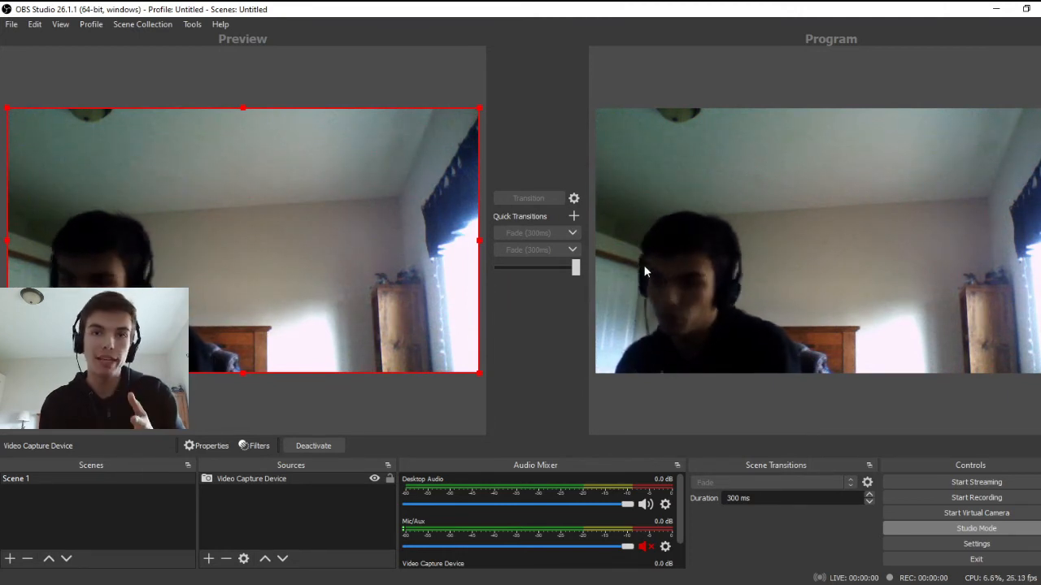
pyautogui.moveTo(575, 267); pyautogui.dragTo(636, 257)
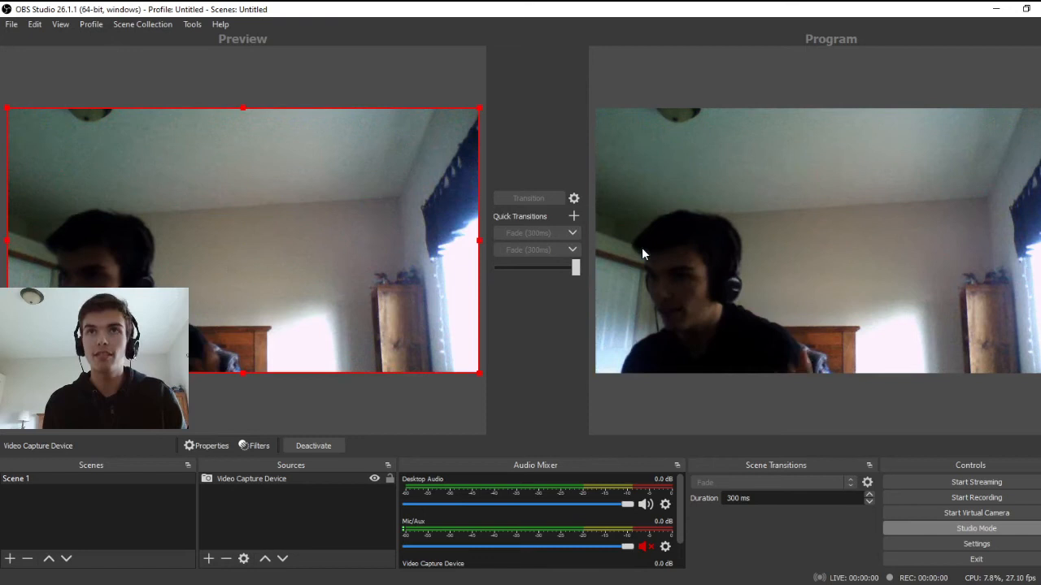
pyautogui.moveTo(576, 268); pyautogui.dragTo(387, 271)
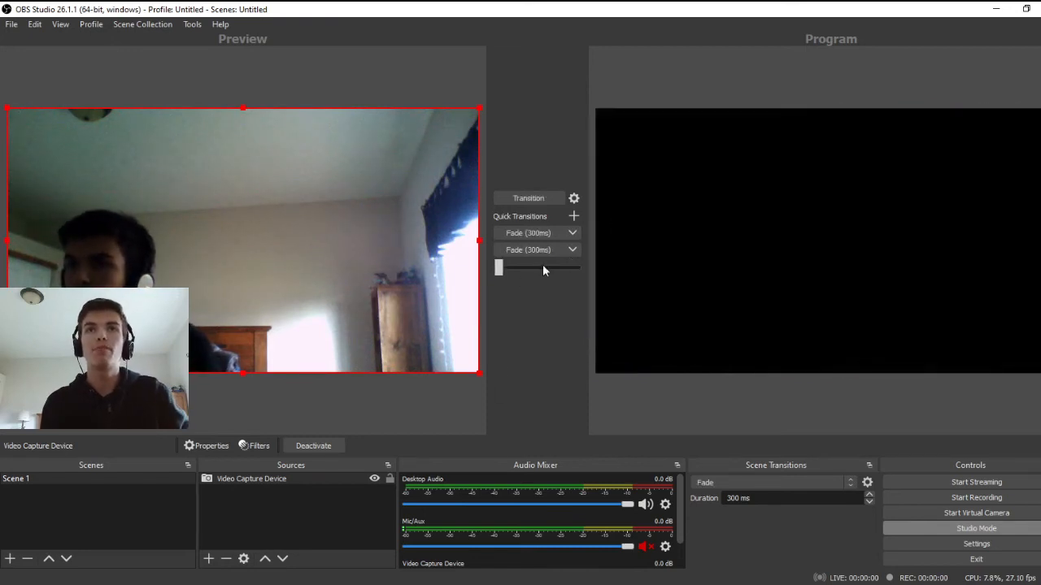
pyautogui.click(530, 234)
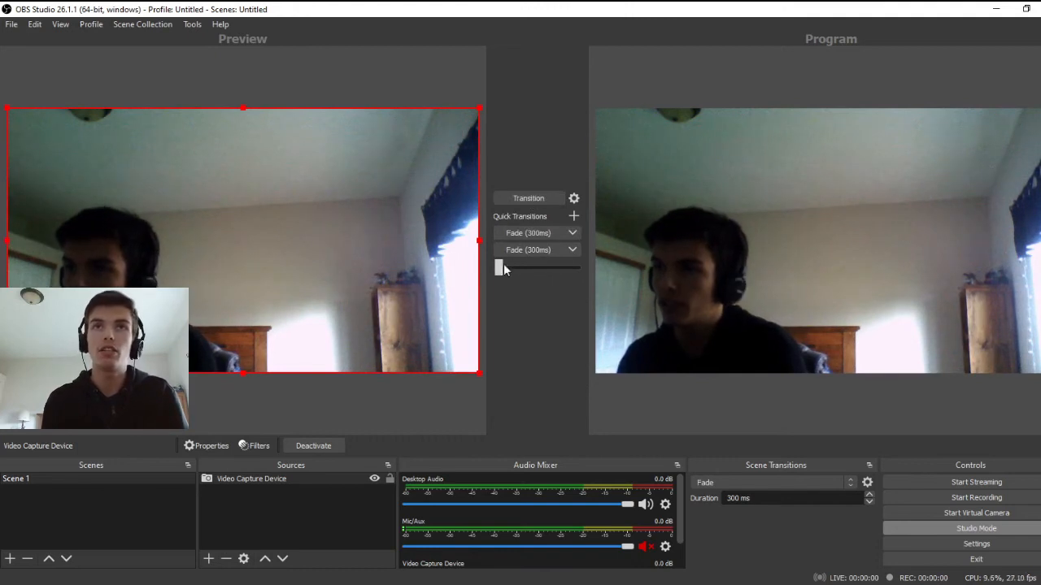
pyautogui.moveTo(504, 270); pyautogui.dragTo(567, 279)
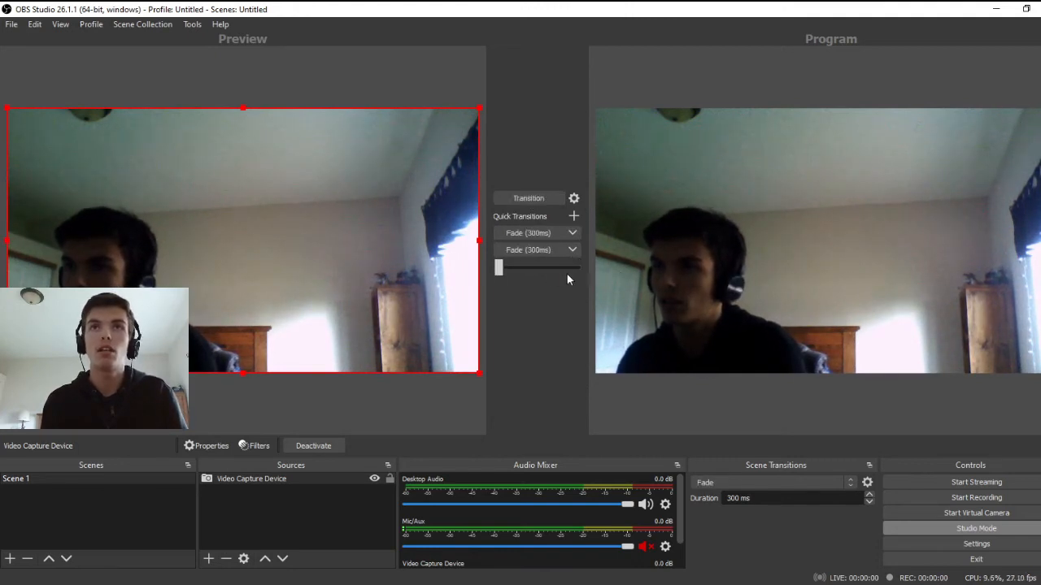
# Step: Add a Slide scene transition under its default name with direction Left, preview it, and apply it from preview to program
pyautogui.click(730, 483)
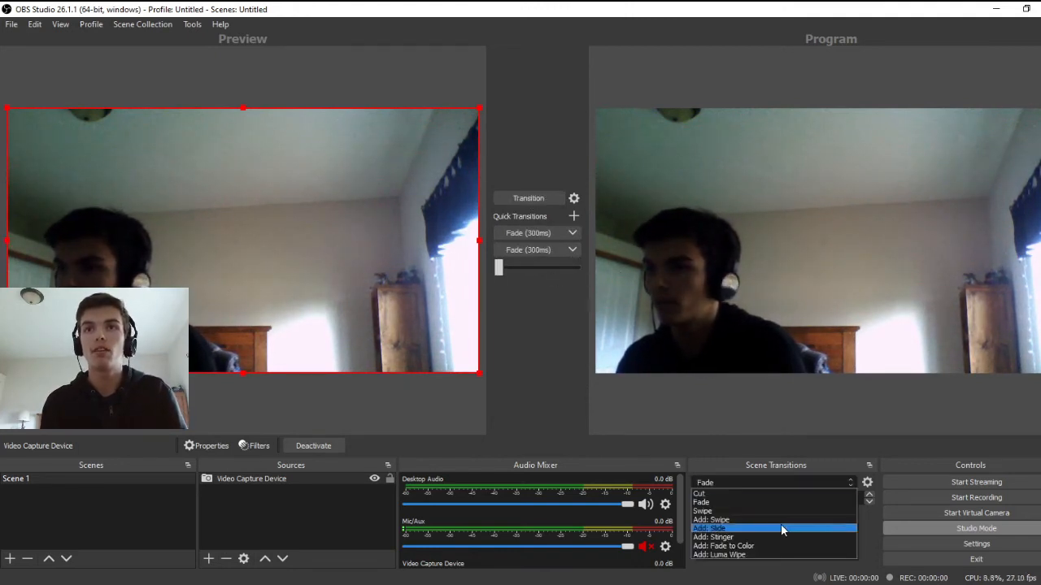
pyautogui.click(765, 527)
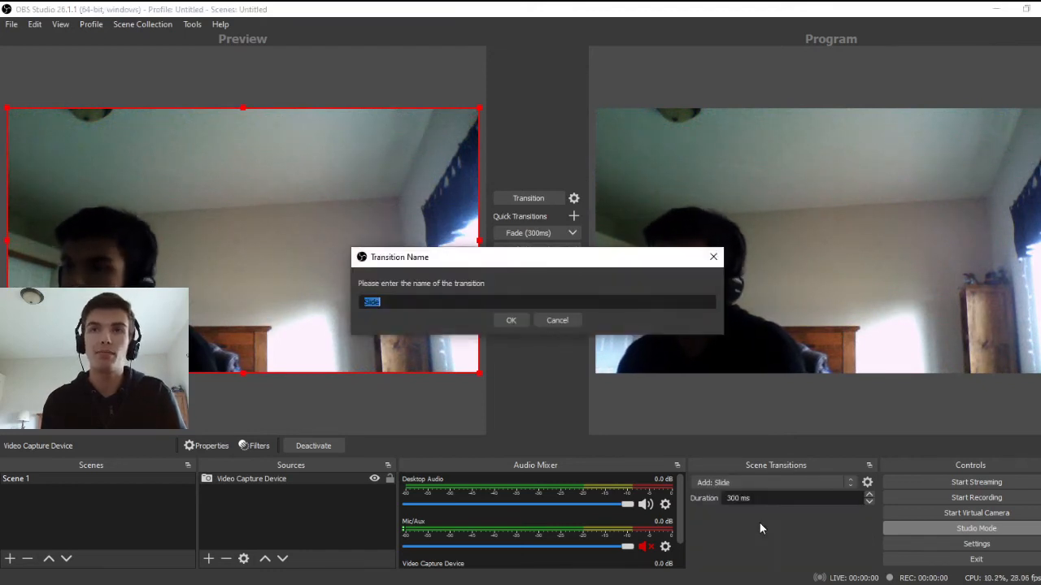
pyautogui.click(510, 319)
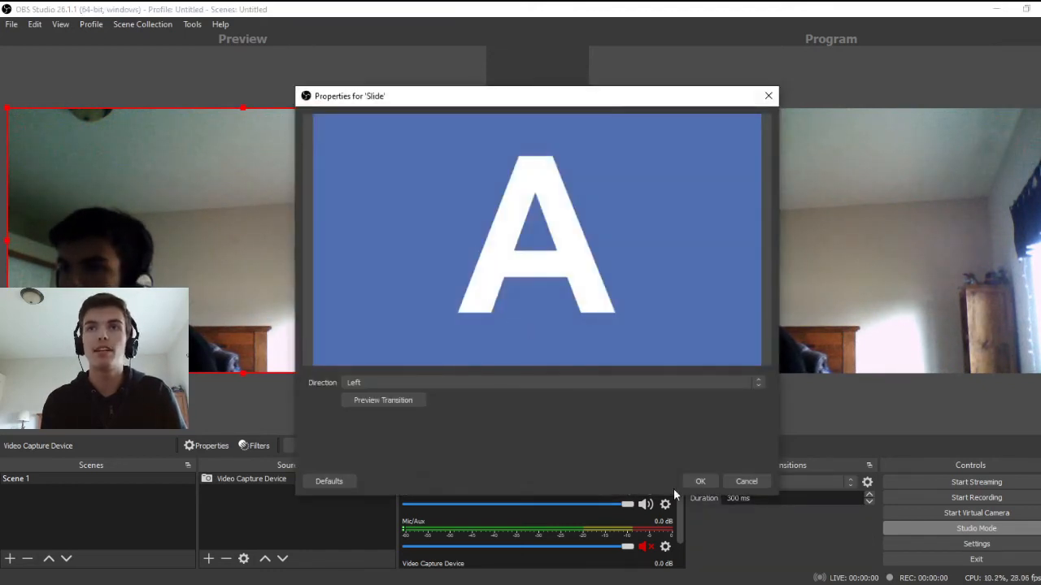
pyautogui.click(386, 400)
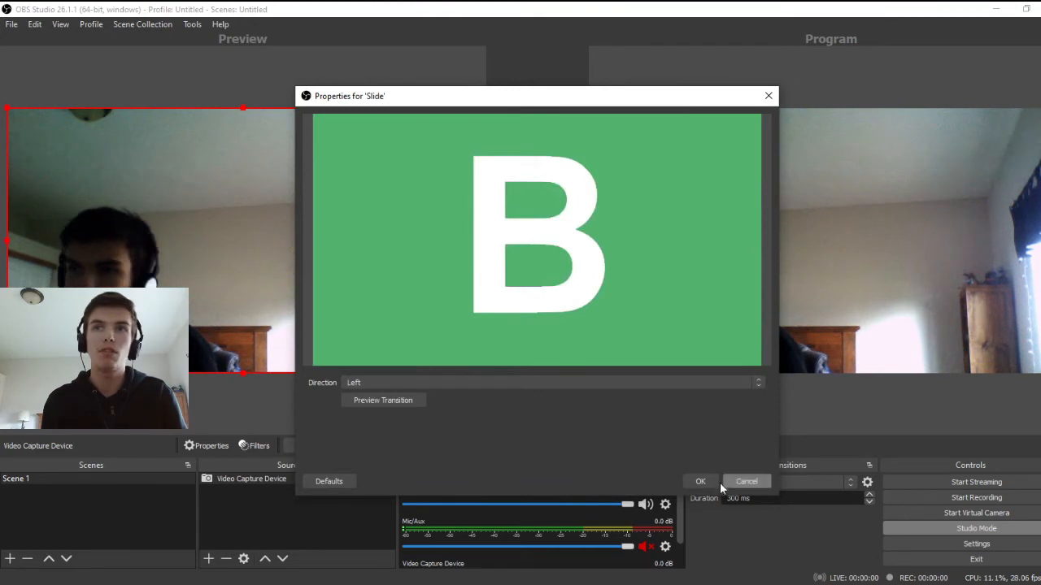
pyautogui.click(719, 482)
pyautogui.click(531, 198)
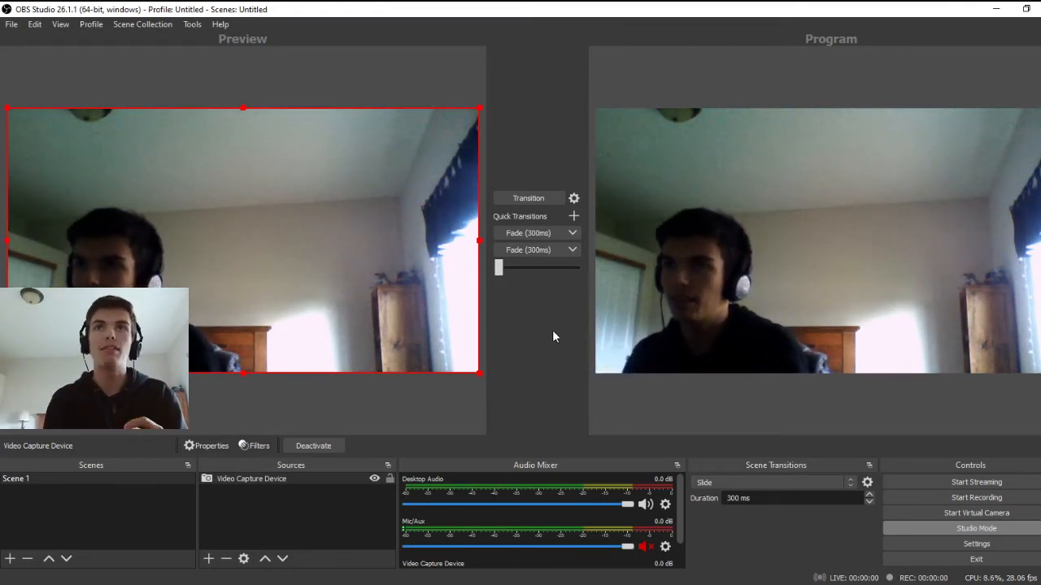
# Step: Turn off Studio Mode and remove the Video Capture Device source from Scene 1
pyautogui.click(901, 530)
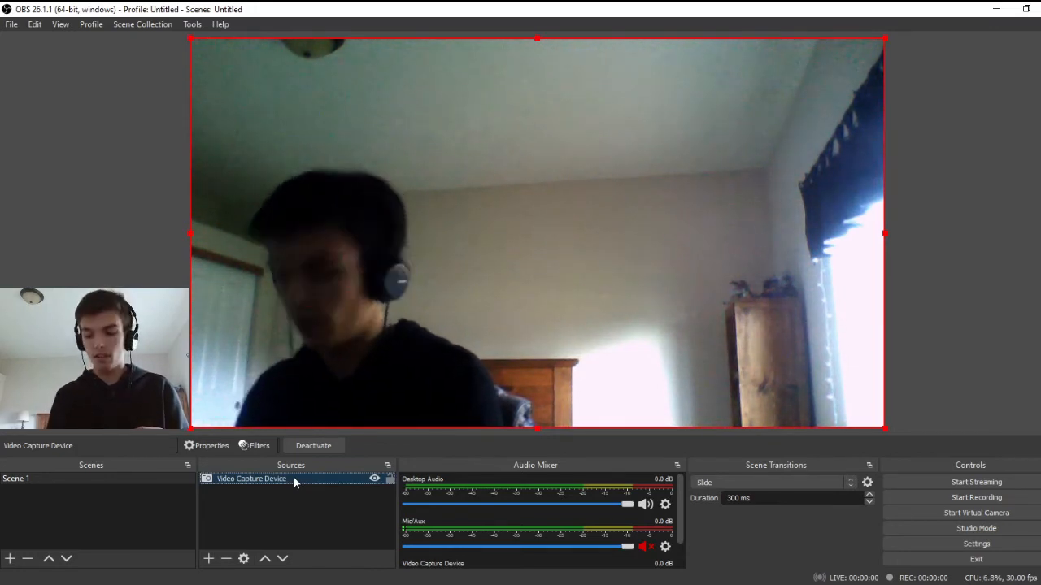
pyautogui.press('Delete')
pyautogui.click(589, 322)
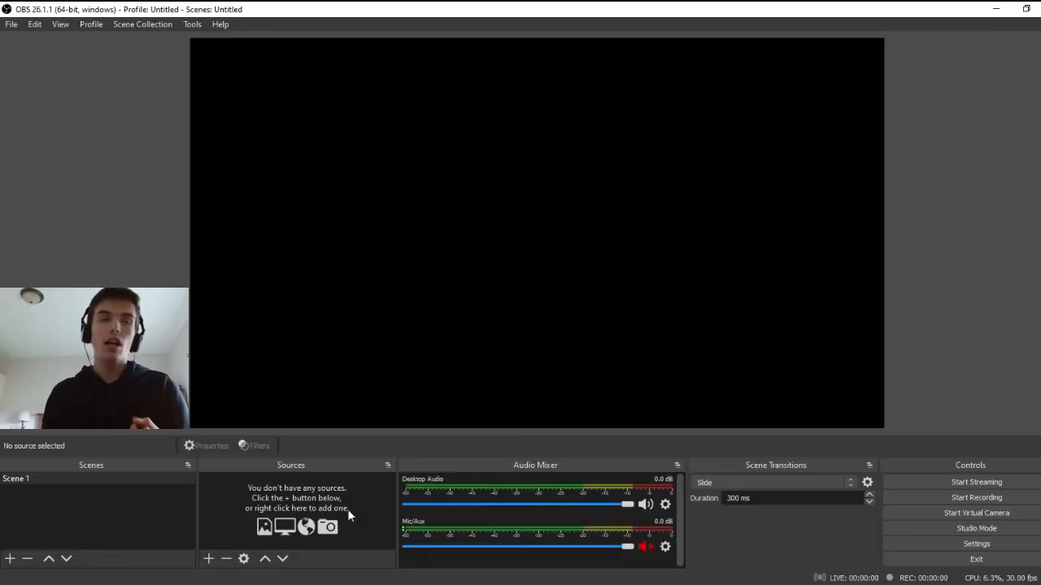
# Step: Look through the source types that can be added to Scene 1
pyautogui.click(212, 559)
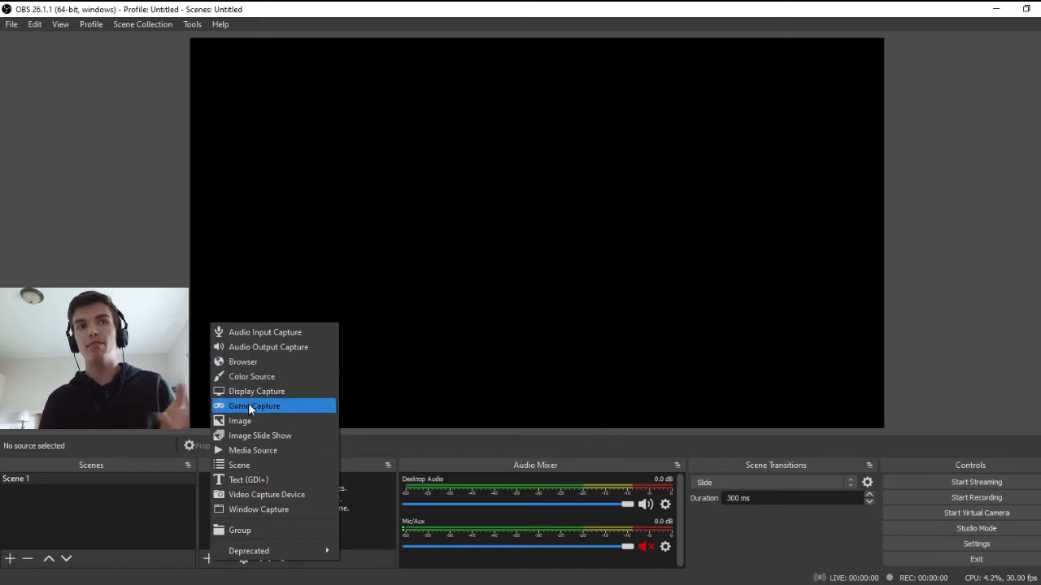
pyautogui.click(402, 465)
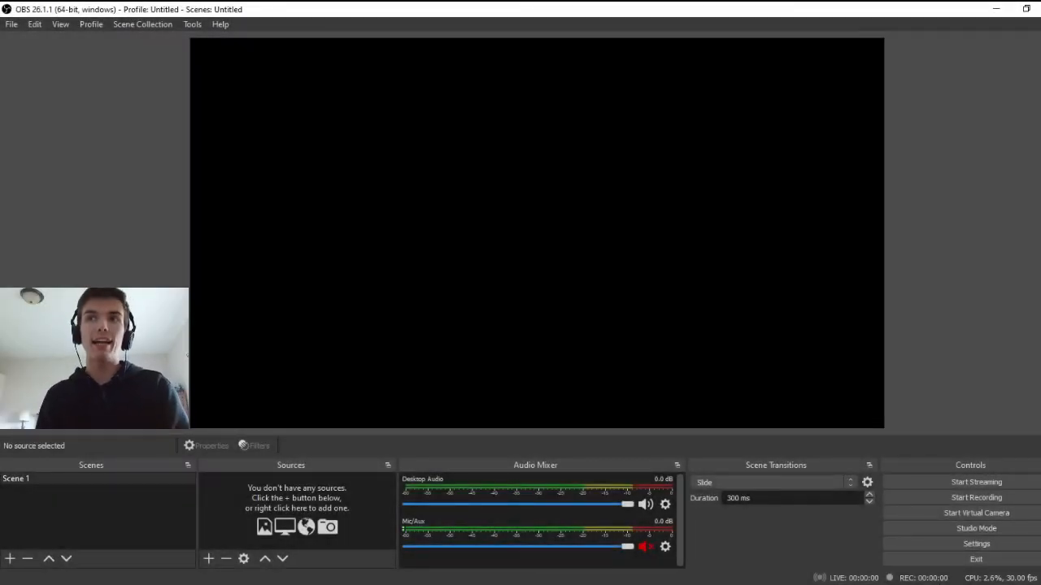
# Step: Browse the full list of streaming services in the stream settings, and choose YouTube - RTMP as the service
pyautogui.click(945, 545)
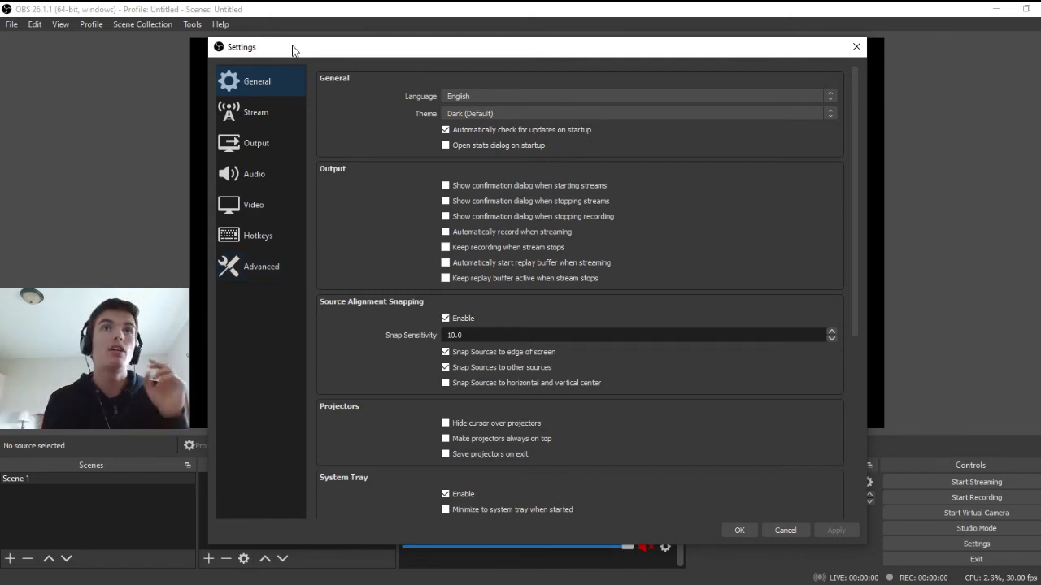
pyautogui.click(264, 116)
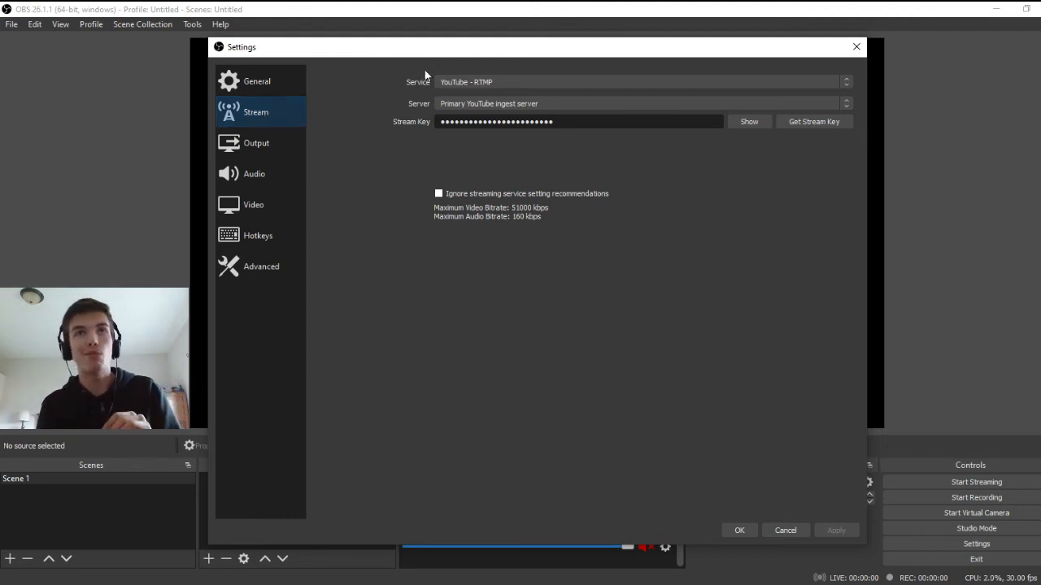
pyautogui.click(519, 83)
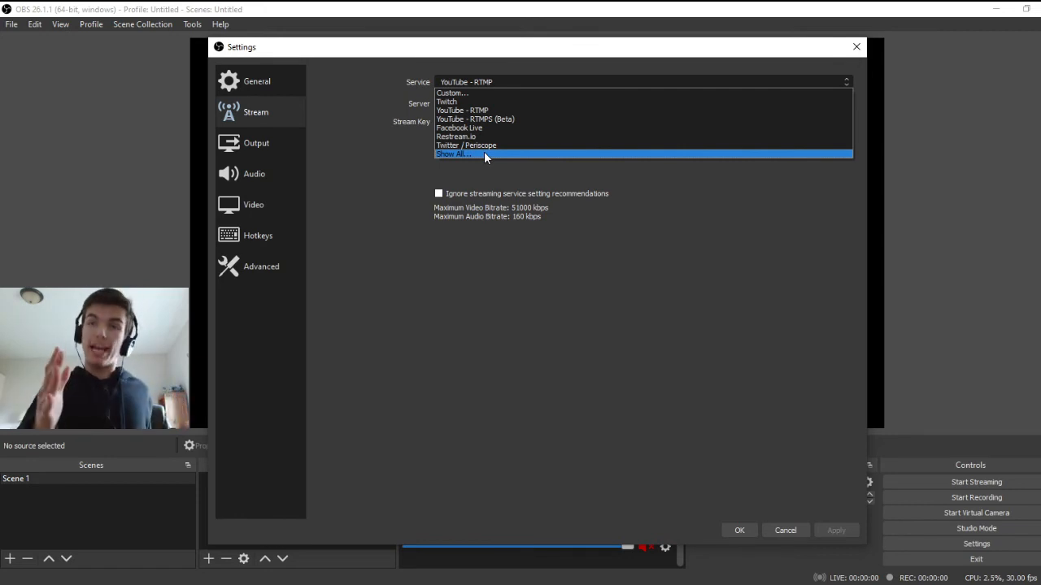
pyautogui.click(484, 153)
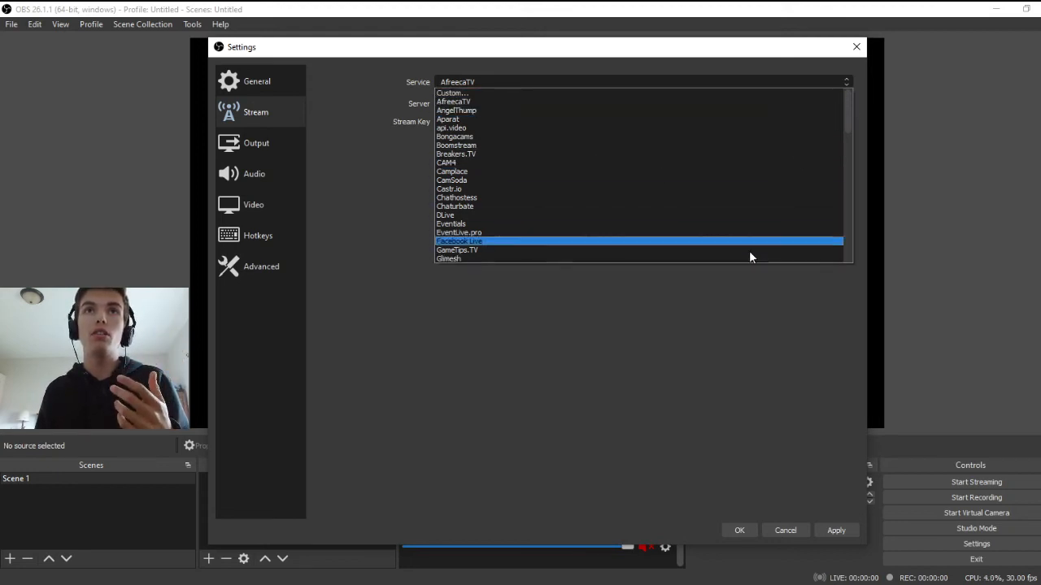
pyautogui.click(744, 82)
pyautogui.click(743, 85)
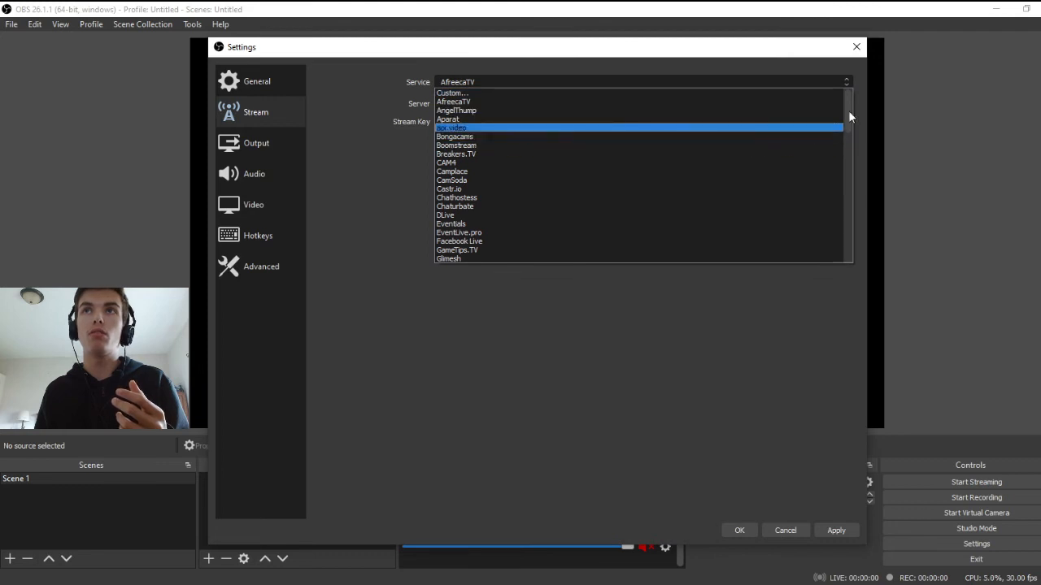
pyautogui.moveTo(848, 117); pyautogui.dragTo(854, 295)
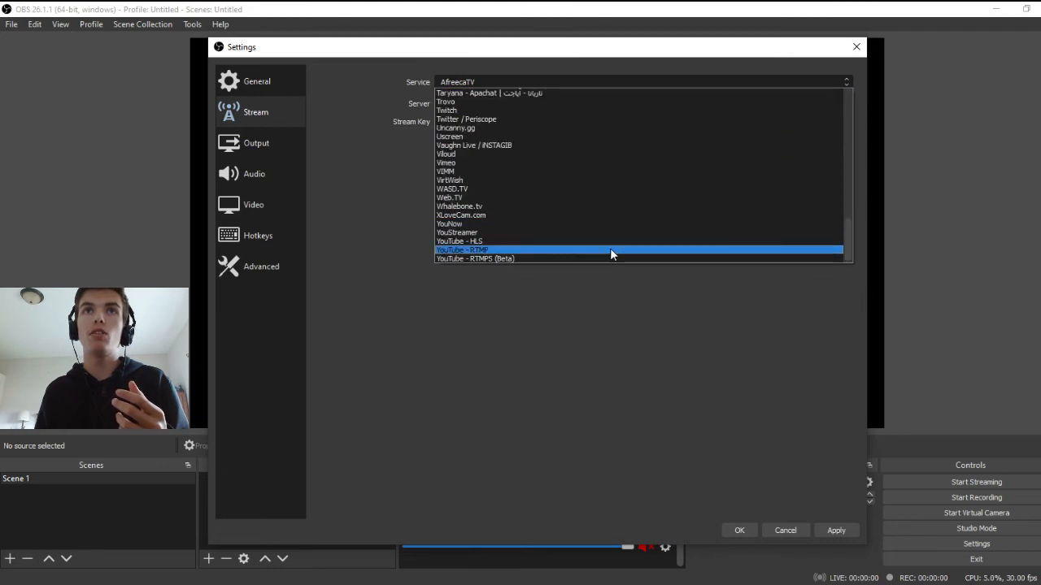
pyautogui.click(611, 252)
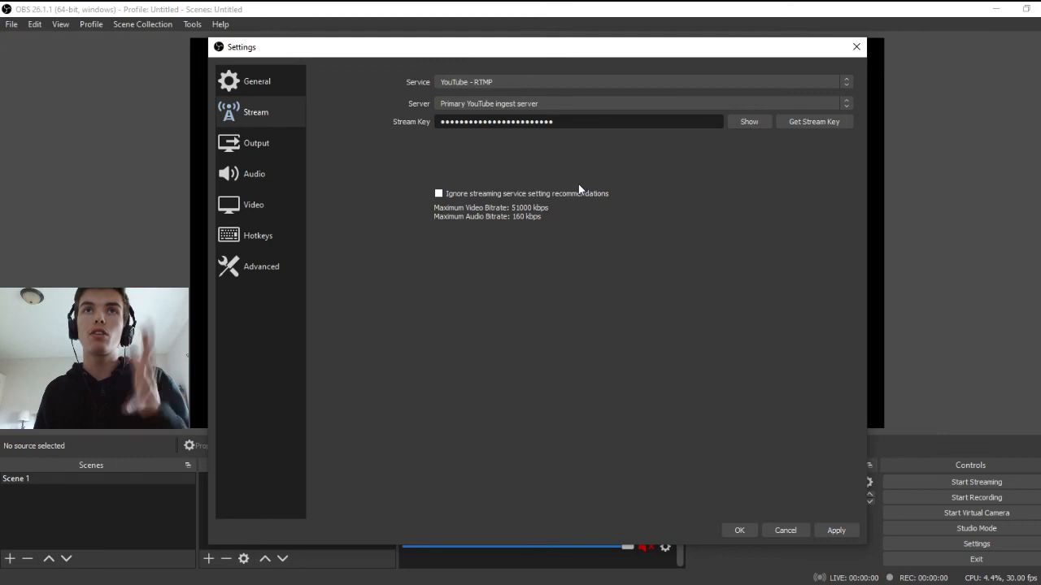
# Step: Examine the stream key field by selecting its content, revealing the key and hiding it again
pyautogui.moveTo(572, 122); pyautogui.dragTo(273, 116)
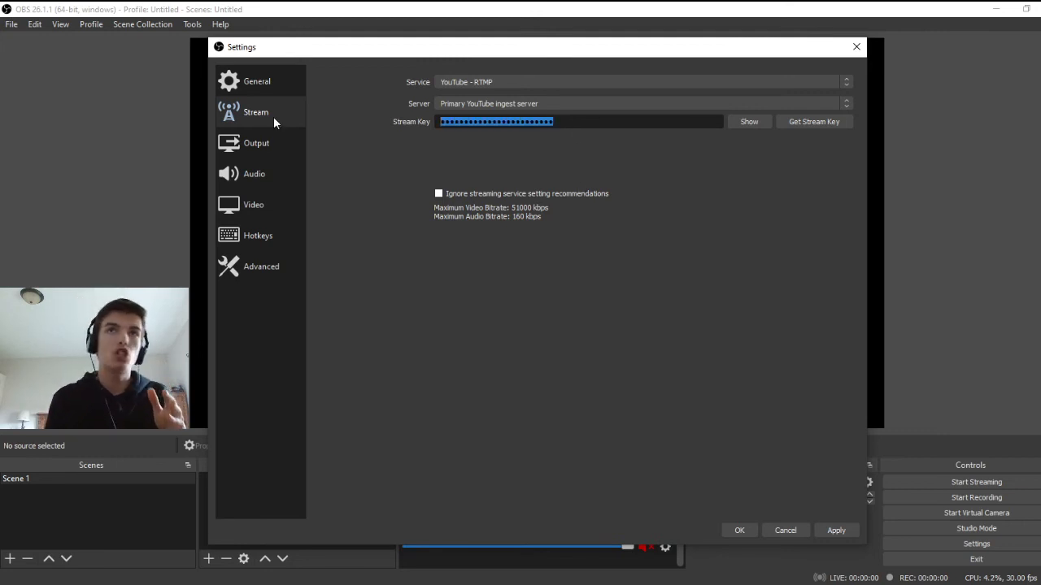
pyautogui.click(761, 125)
pyautogui.moveTo(553, 124); pyautogui.dragTo(124, 127)
pyautogui.click(760, 122)
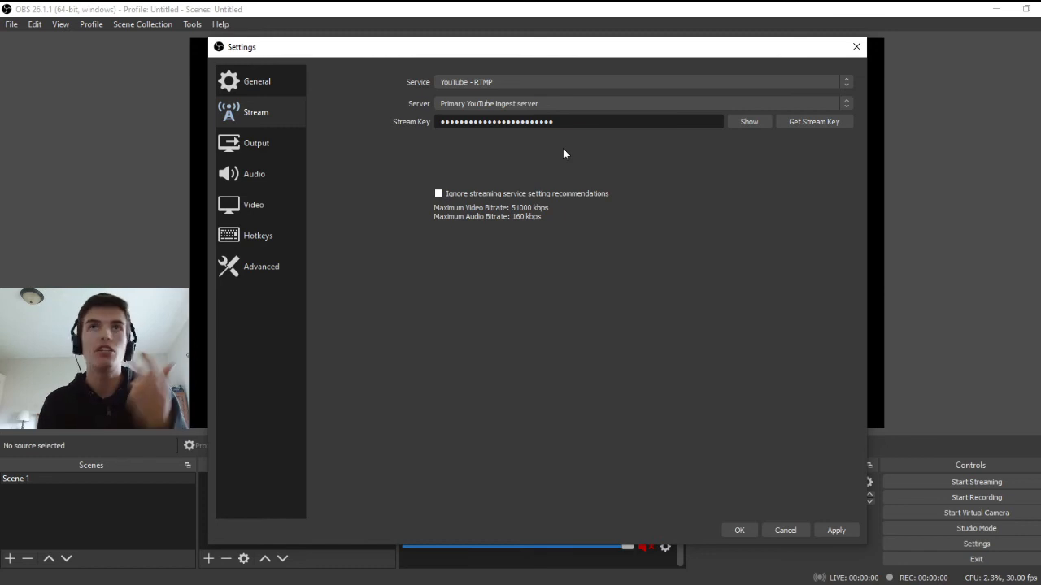
# Step: View the available YouTube ingest servers, choose Primary YouTube ingest server, and select the stream key field's content
pyautogui.click(532, 104)
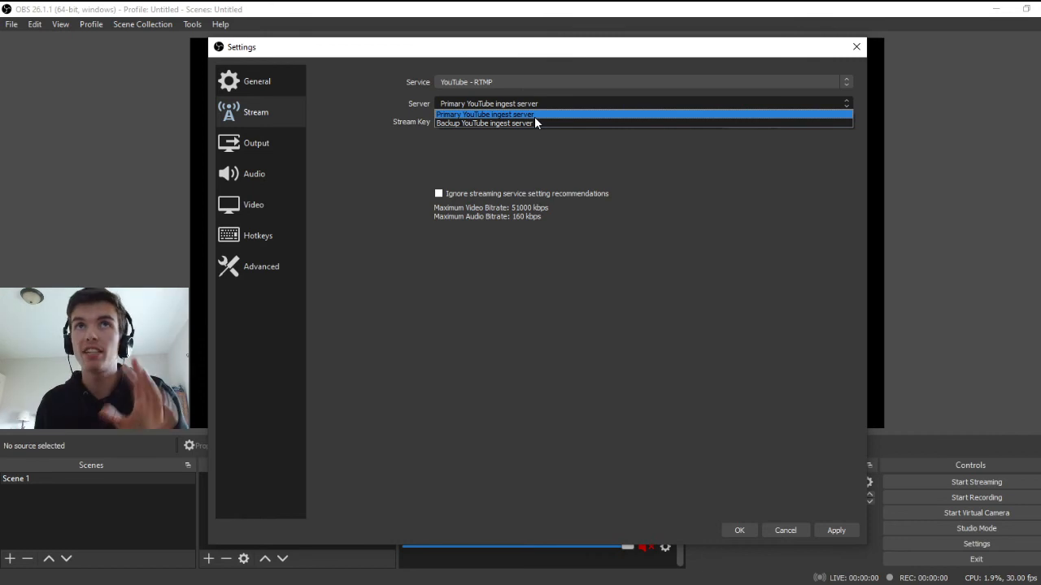
pyautogui.click(534, 116)
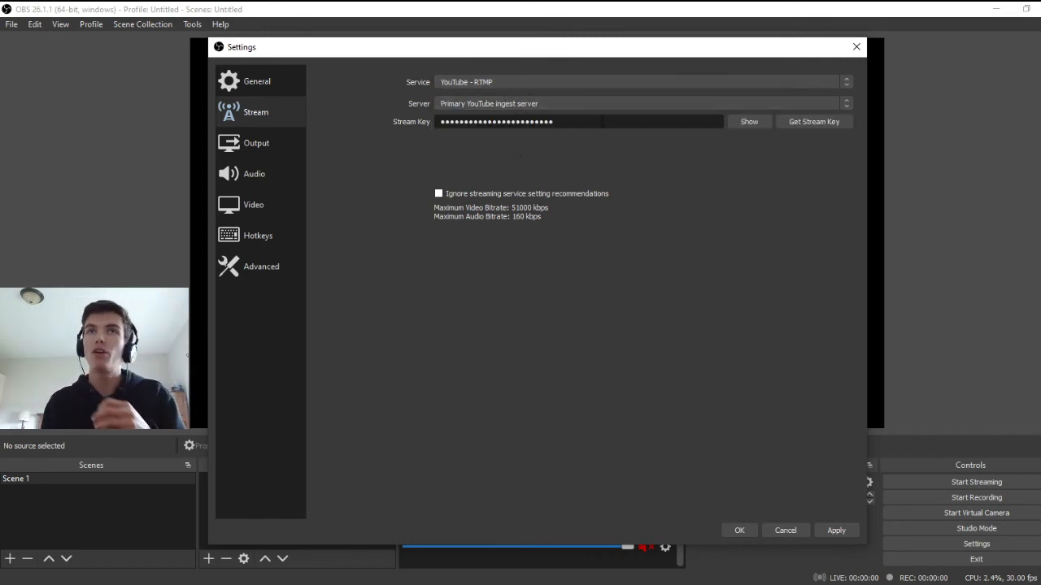
pyautogui.doubleClick(602, 121)
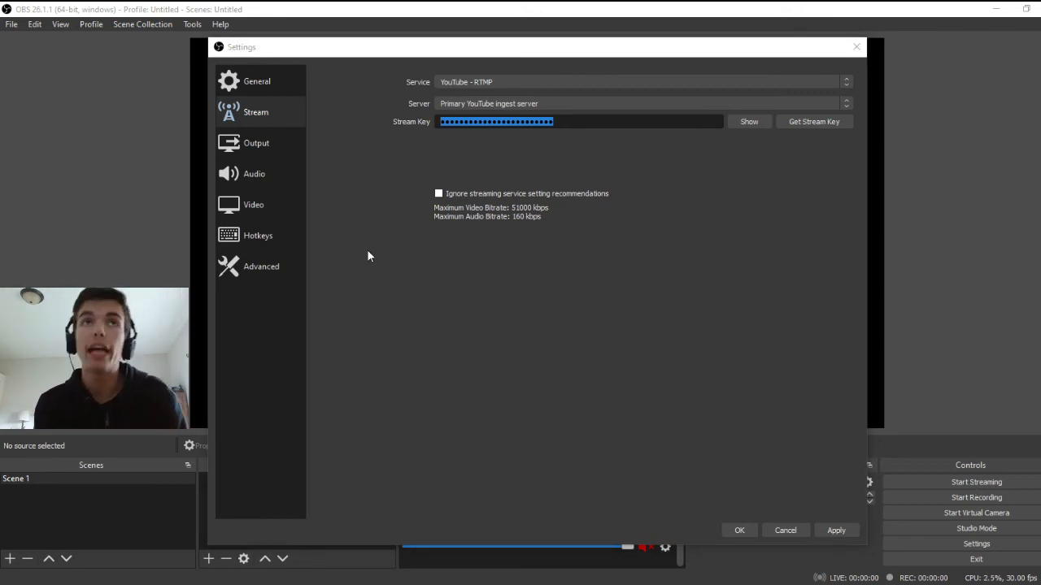
# Step: Open the output settings and view the available output modes
pyautogui.click(278, 144)
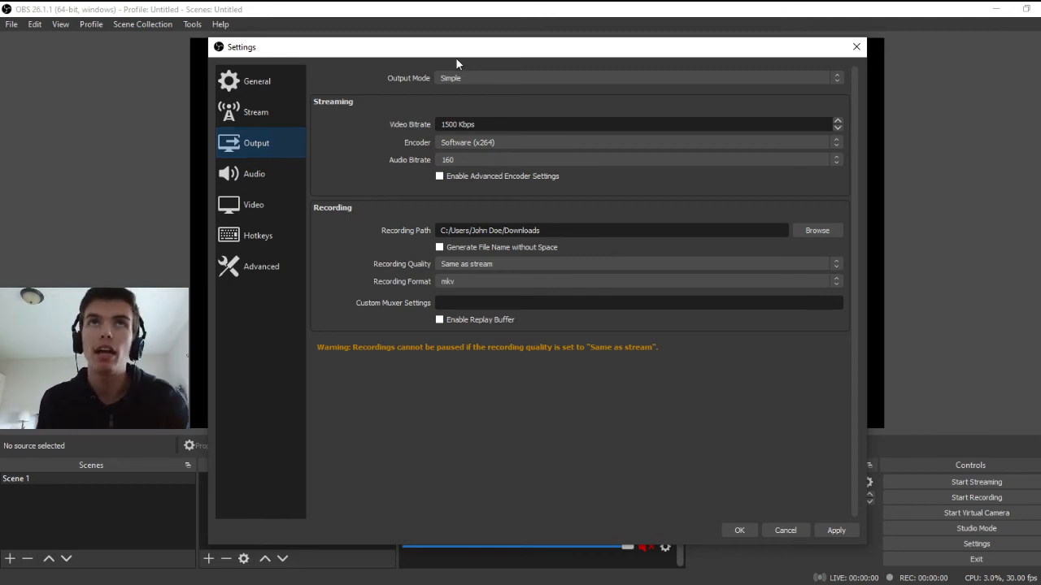
pyautogui.click(459, 79)
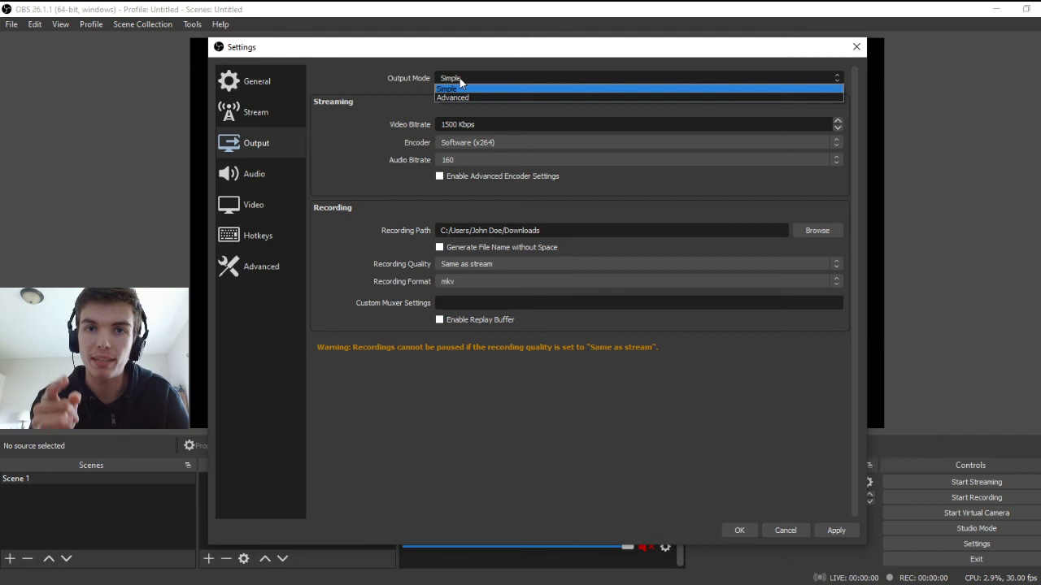
pyautogui.click(460, 82)
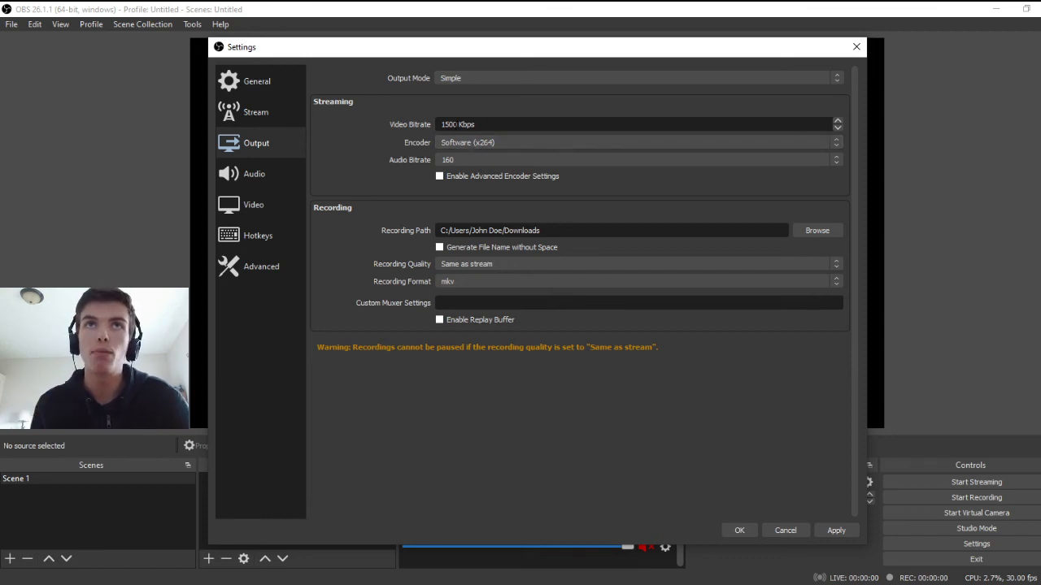
# Step: Examine the streaming video bitrate value in the output settings by highlighting it
pyautogui.doubleClick(457, 125)
pyautogui.click(478, 125)
pyautogui.click(440, 125)
pyautogui.doubleClick(449, 125)
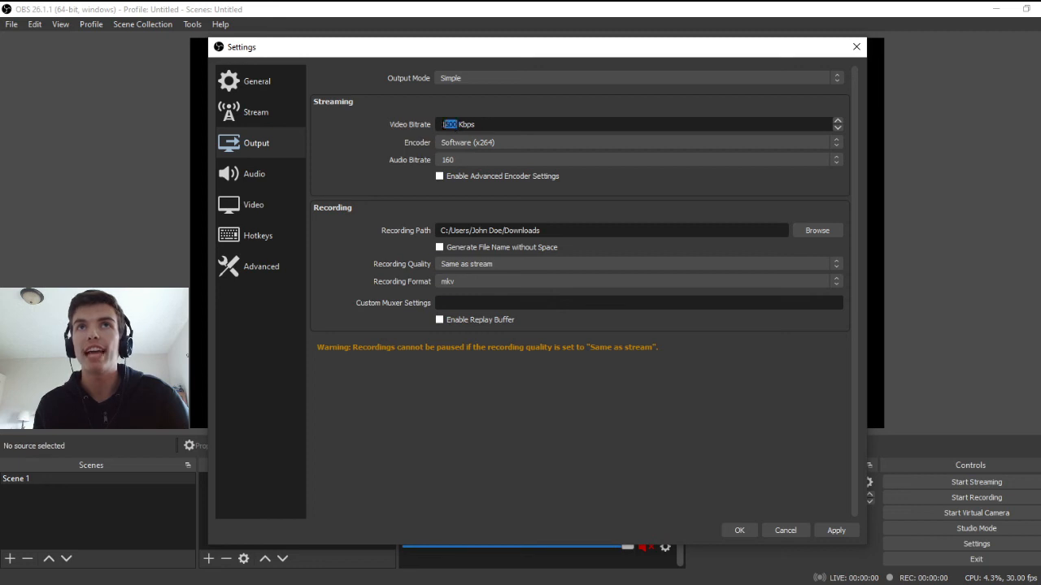
pyautogui.click(496, 121)
pyautogui.doubleClick(439, 124)
pyautogui.click(498, 124)
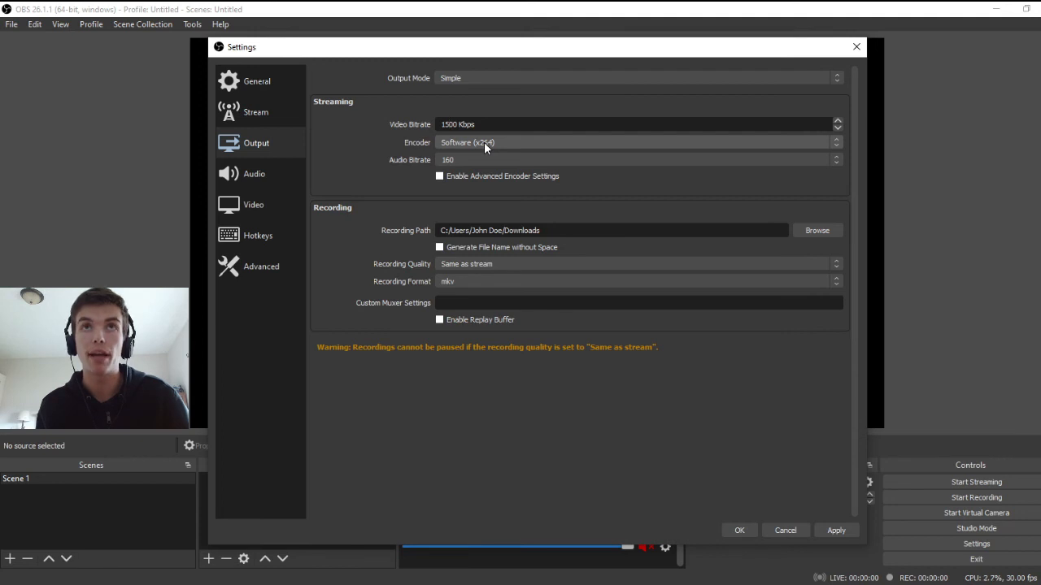
# Step: Check which encoders and audio bitrates are offered for streaming in the simple output settings
pyautogui.click(486, 147)
pyautogui.click(489, 145)
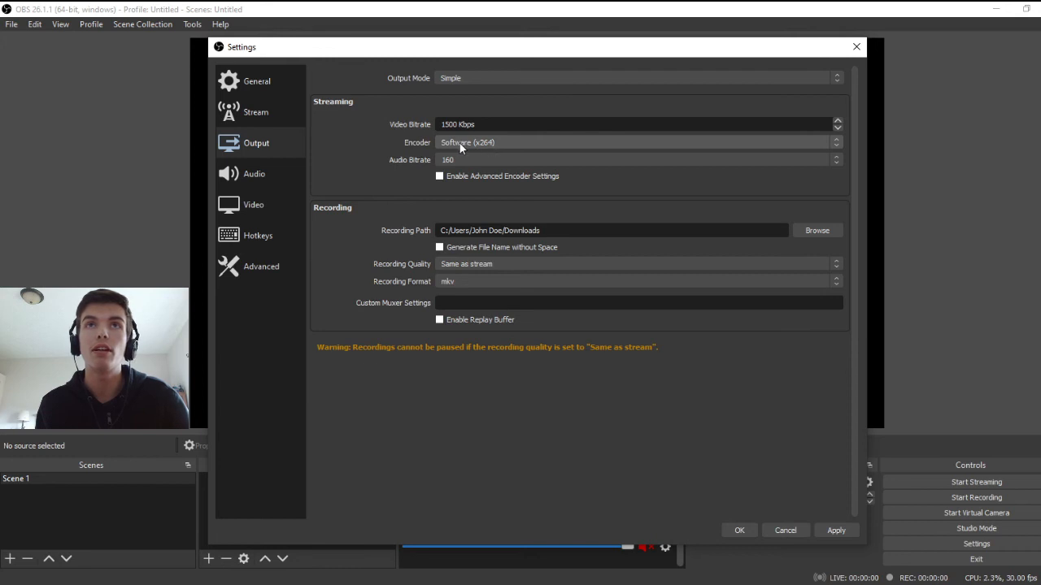
pyautogui.click(479, 143)
pyautogui.click(479, 143)
pyautogui.click(479, 142)
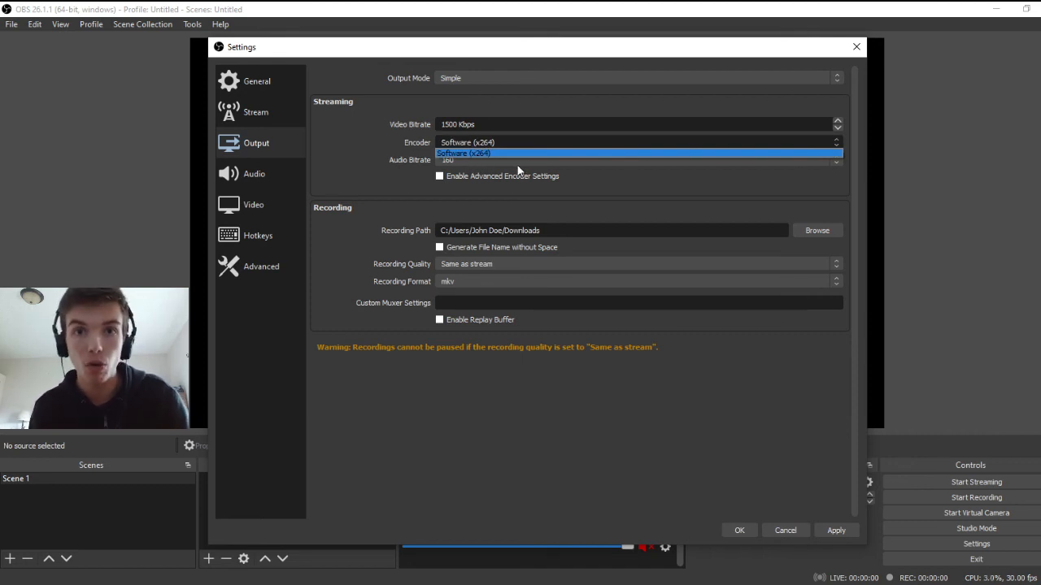
pyautogui.click(501, 143)
pyautogui.click(501, 142)
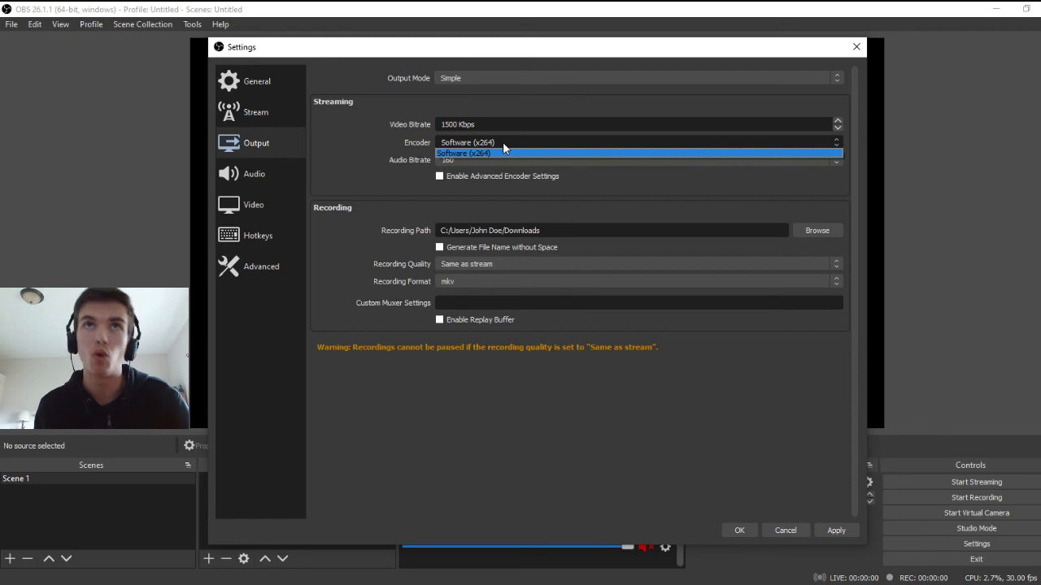
pyautogui.click(503, 143)
pyautogui.click(483, 160)
pyautogui.click(472, 159)
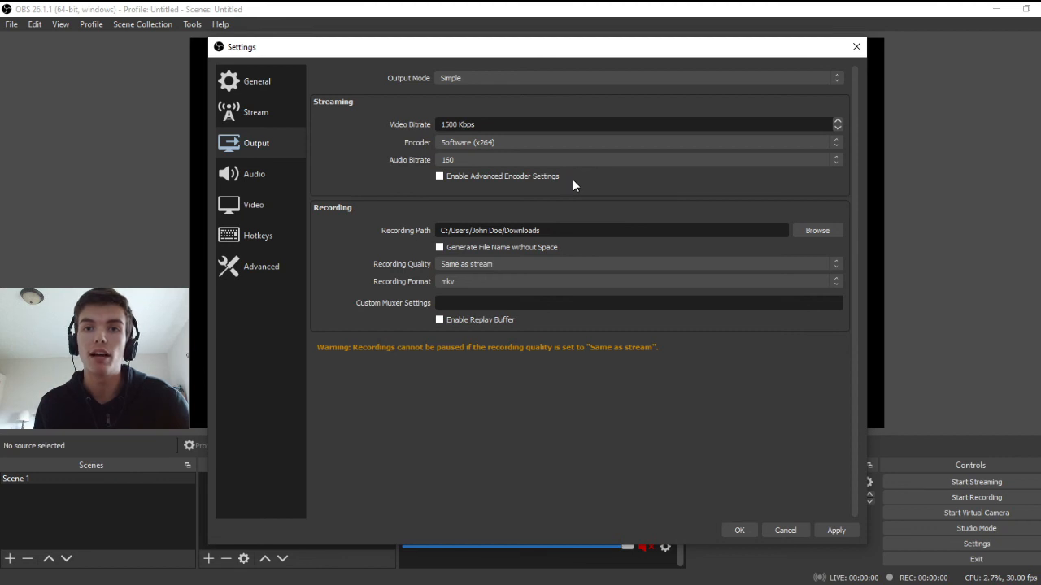
# Step: Enable and disable the advanced encoder settings, and switch the output mode to Advanced and back to Simple
pyautogui.click(496, 177)
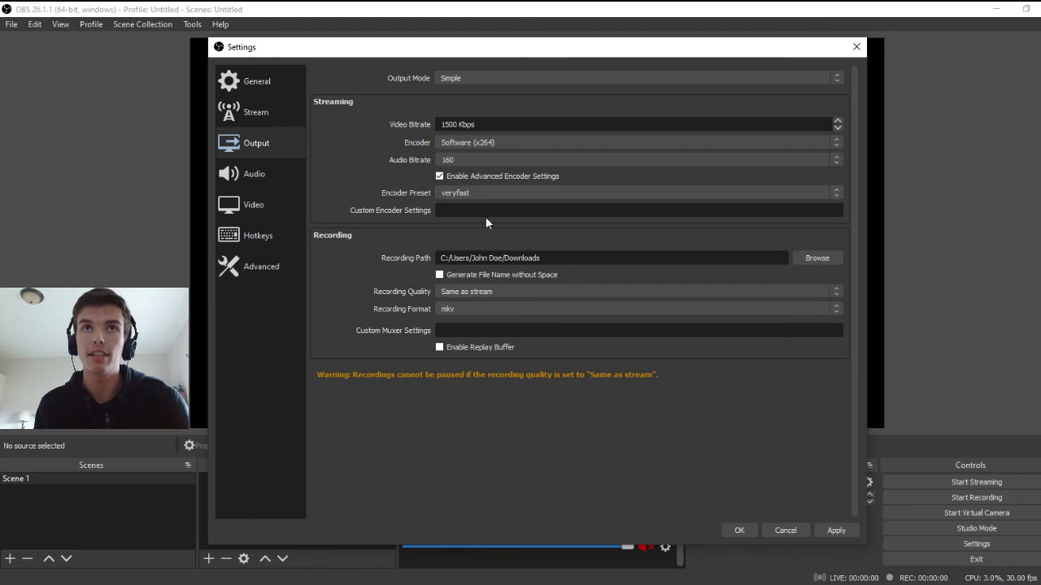
pyautogui.click(438, 179)
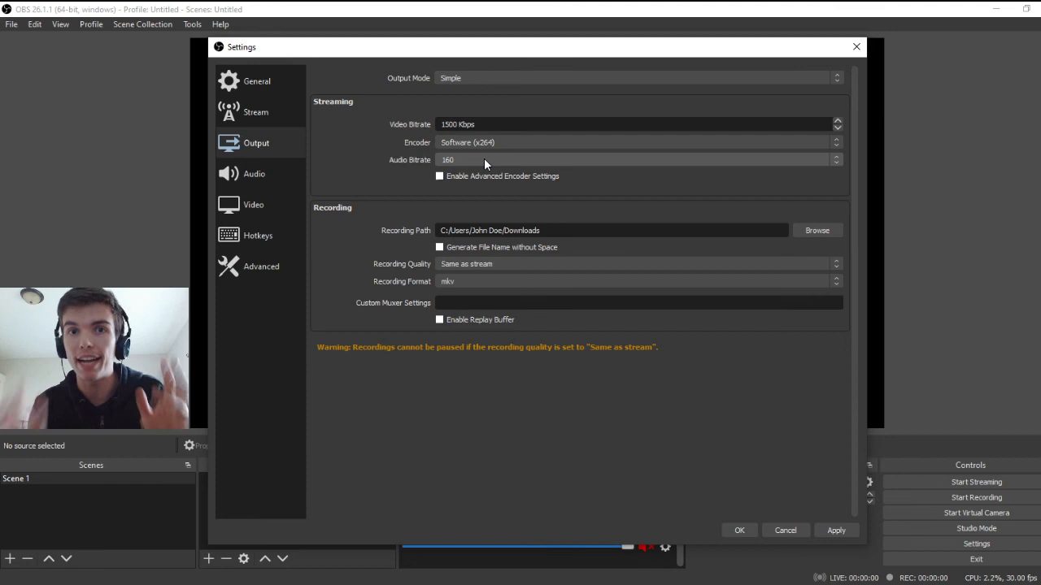
pyautogui.click(476, 81)
pyautogui.click(473, 95)
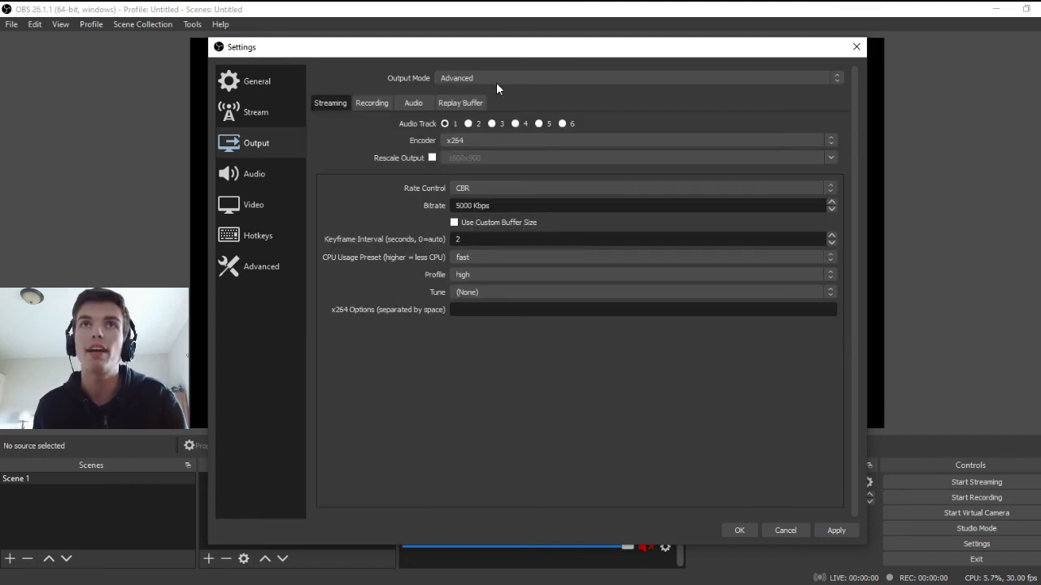
pyautogui.click(474, 77)
pyautogui.click(474, 87)
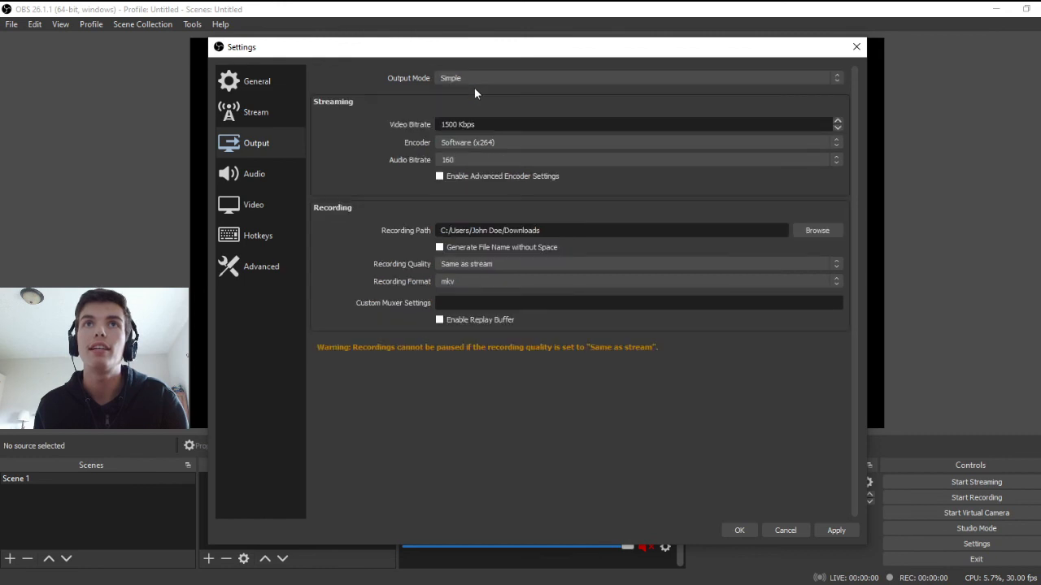
# Step: Examine the recording path and the file name option in the recording output settings
pyautogui.click(487, 249)
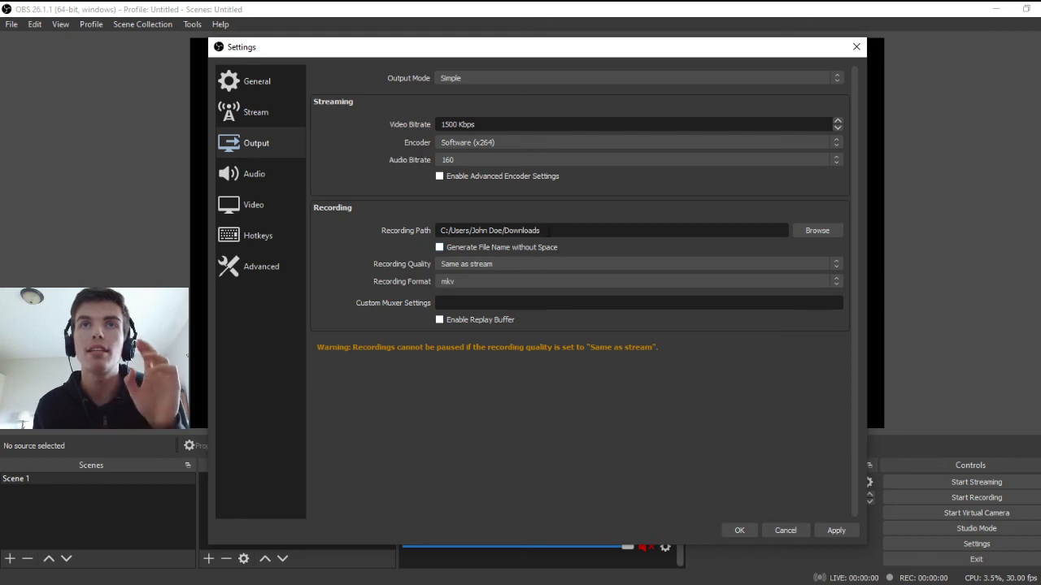
pyautogui.moveTo(555, 228); pyautogui.dragTo(312, 221)
pyautogui.click(374, 276)
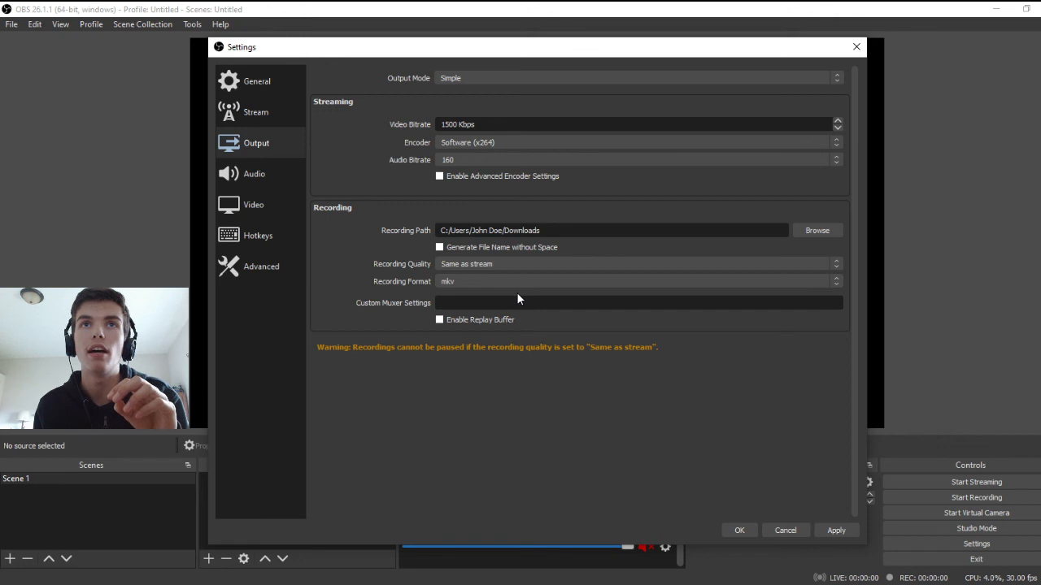
# Step: Set the recording format to mp4 and return it to mkv
pyautogui.click(513, 282)
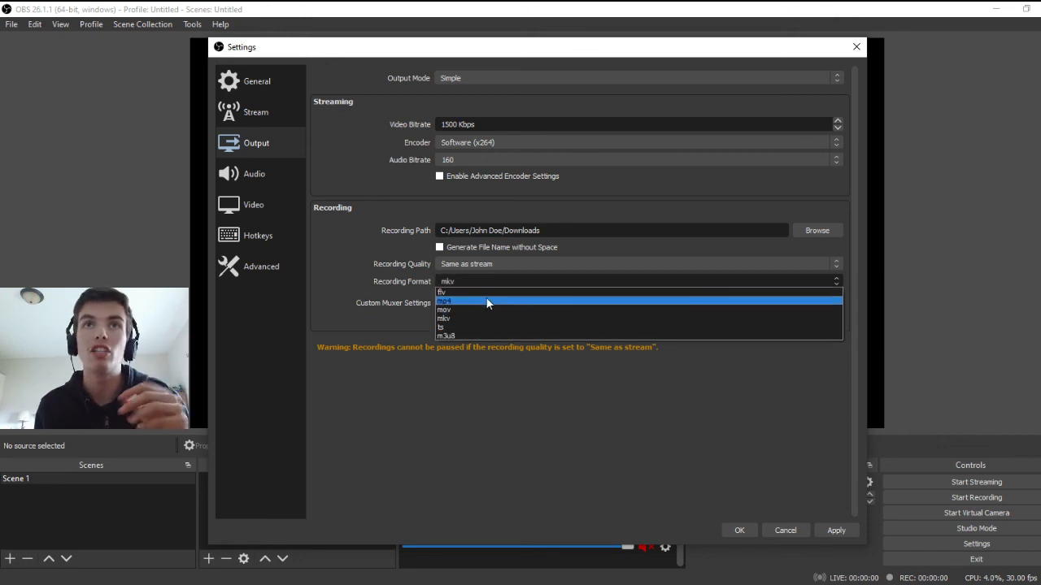
pyautogui.click(486, 302)
pyautogui.click(482, 282)
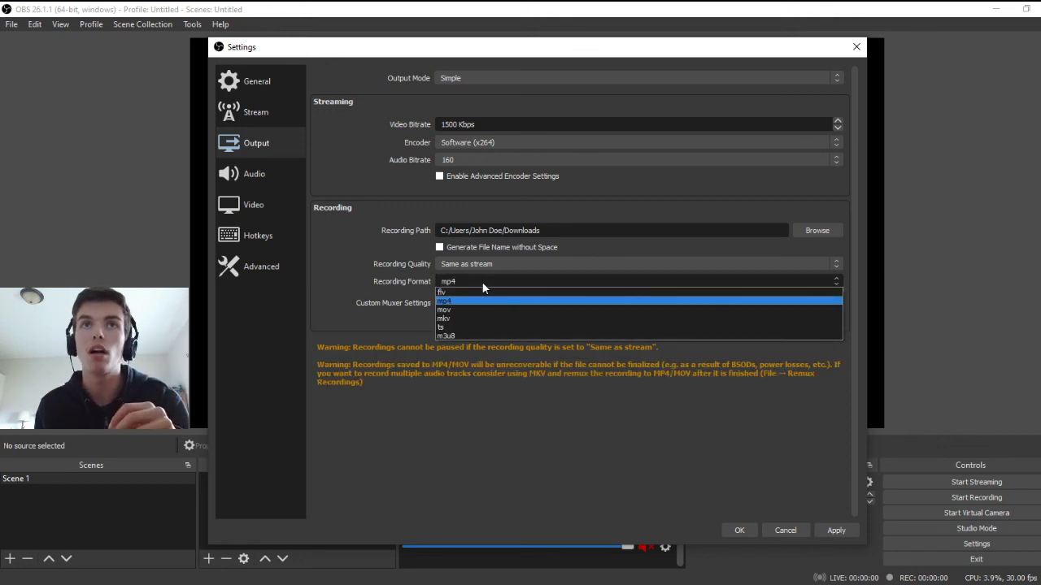
pyautogui.click(480, 318)
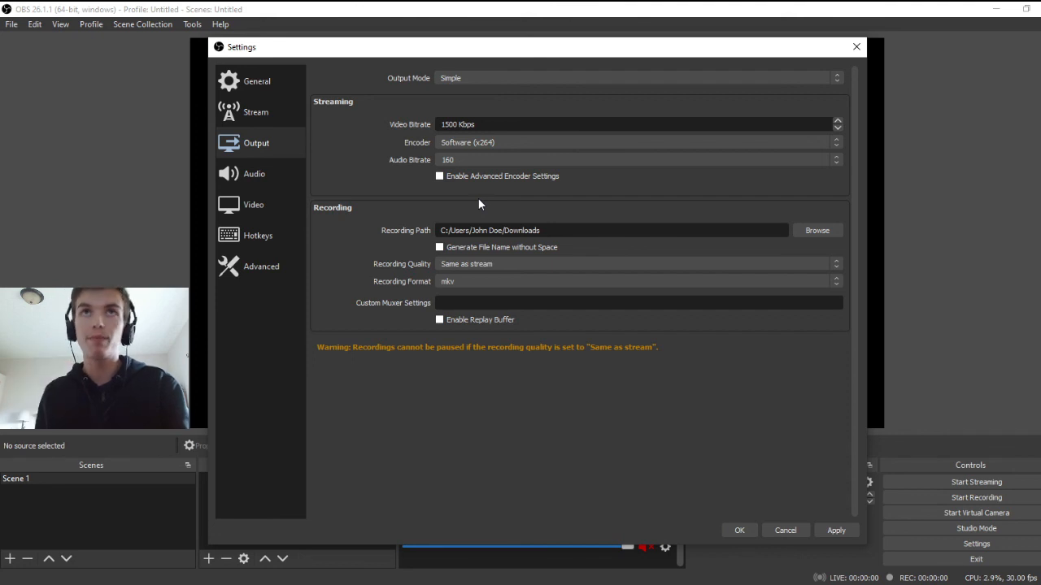
# Step: Look over the audio settings, and view the output (scaled) resolutions offered in the video settings
pyautogui.click(261, 181)
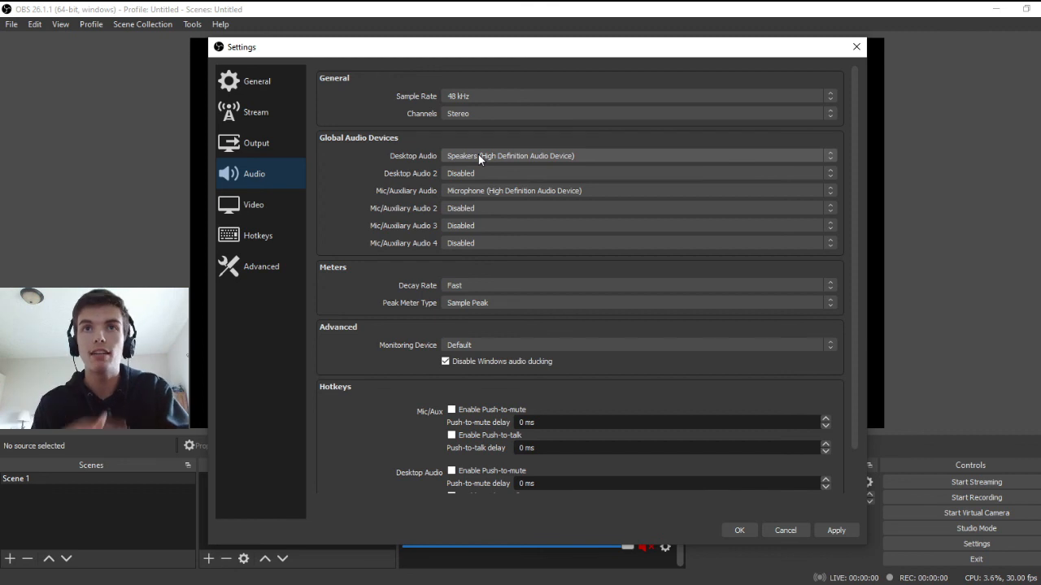
pyautogui.click(253, 206)
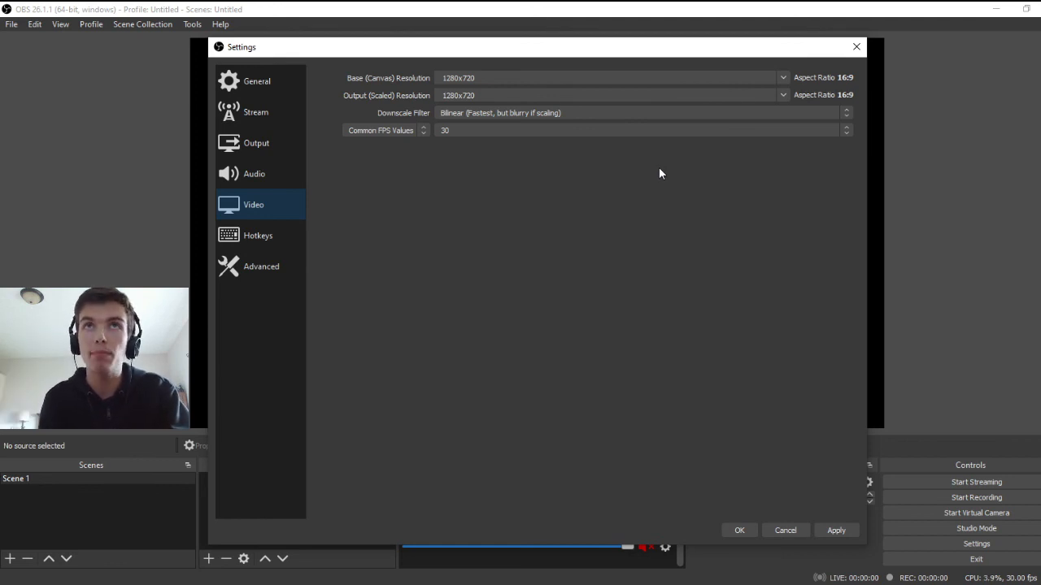
pyautogui.click(783, 96)
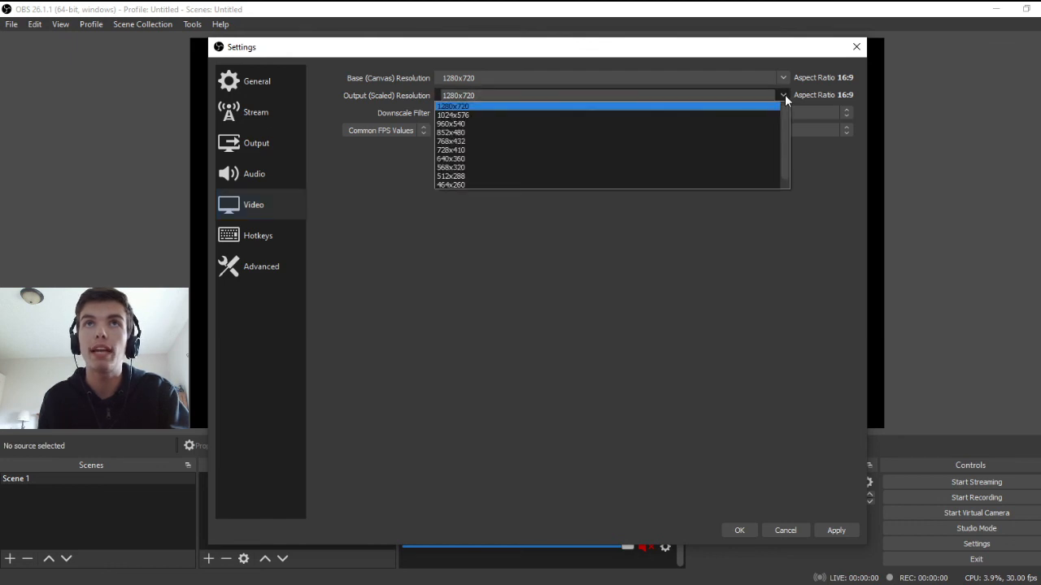
pyautogui.click(741, 244)
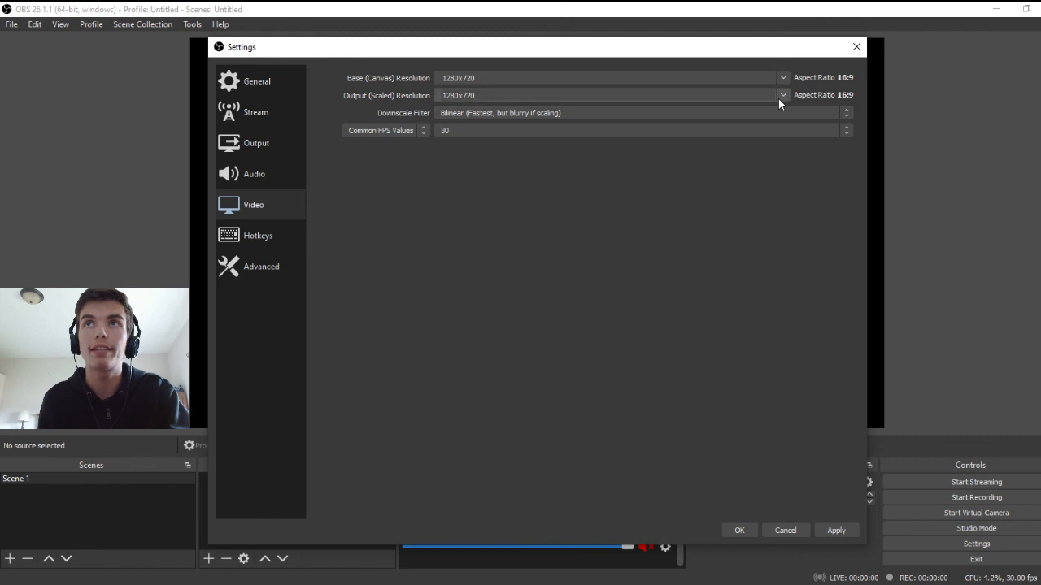
pyautogui.click(782, 96)
pyautogui.click(739, 216)
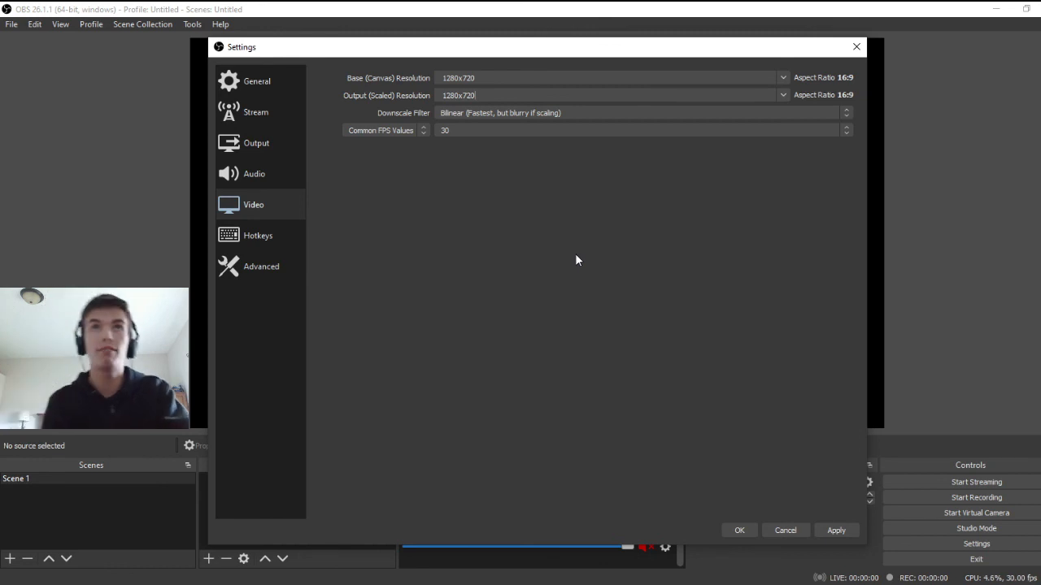
# Step: View the downscale filters and the common FPS values in the video settings, choosing 30 as the frame rate
pyautogui.click(488, 116)
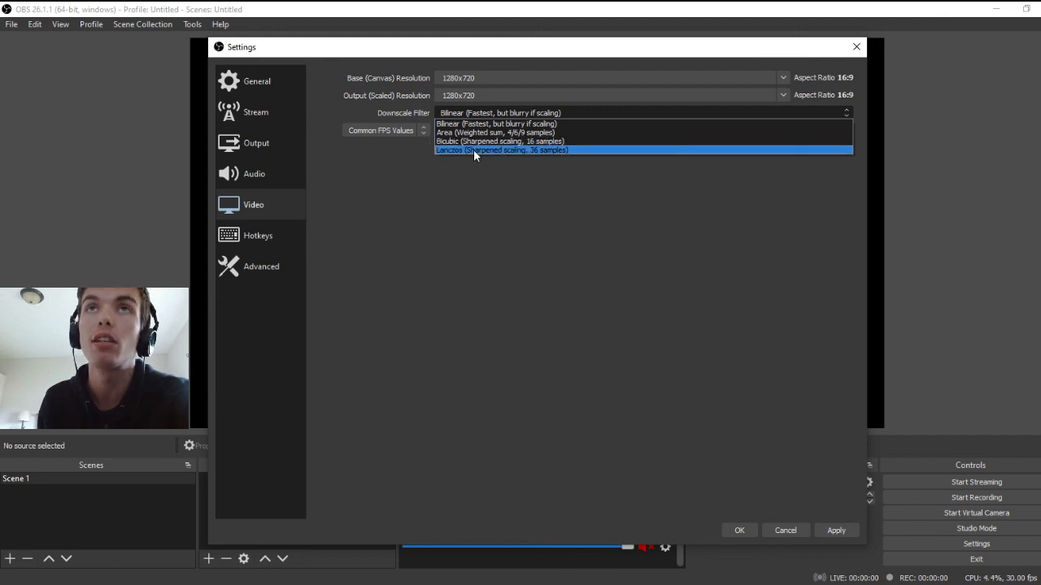
pyautogui.click(442, 201)
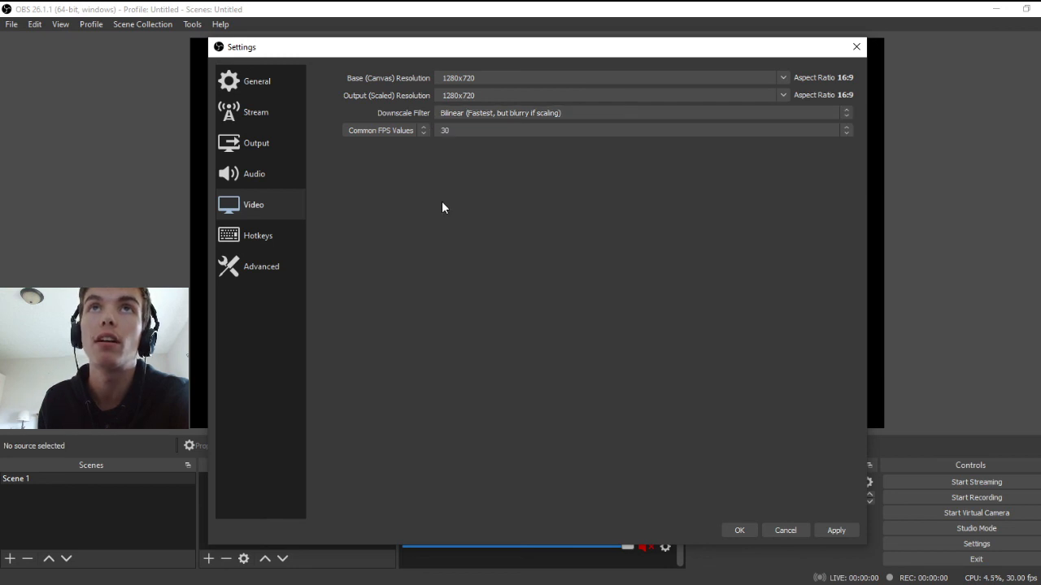
pyautogui.click(449, 130)
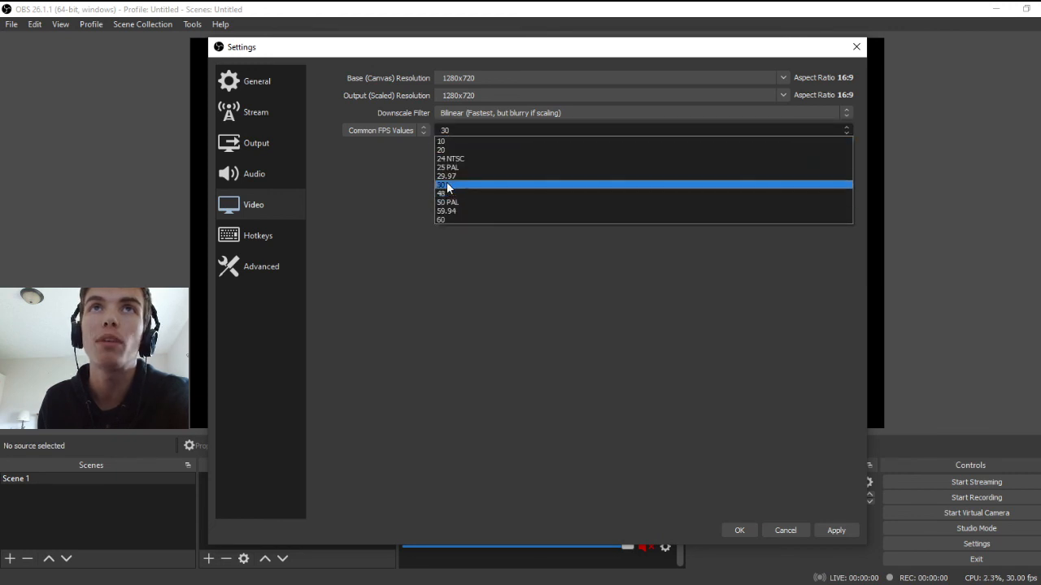
pyautogui.click(446, 186)
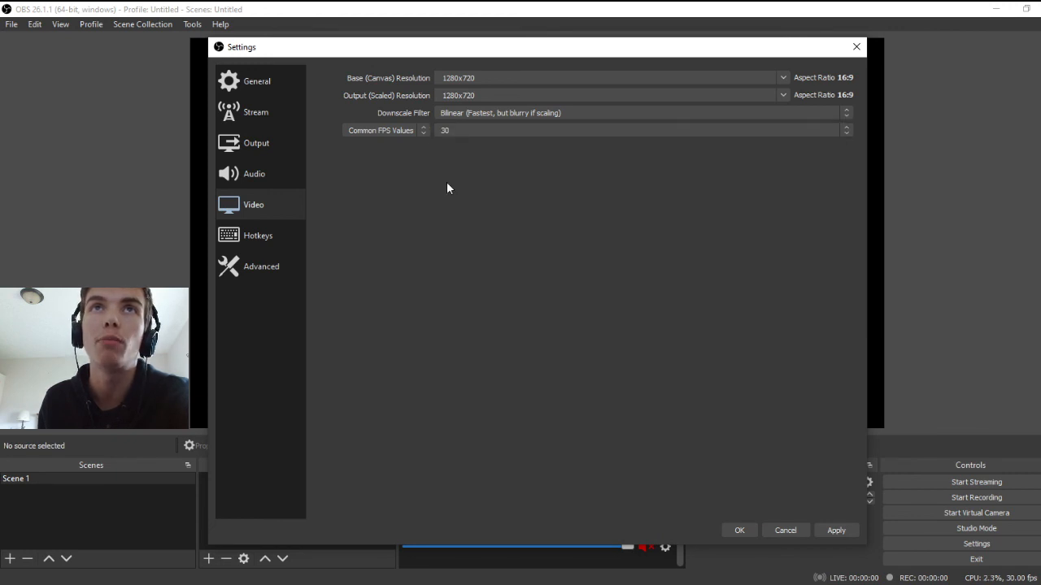
pyautogui.click(459, 131)
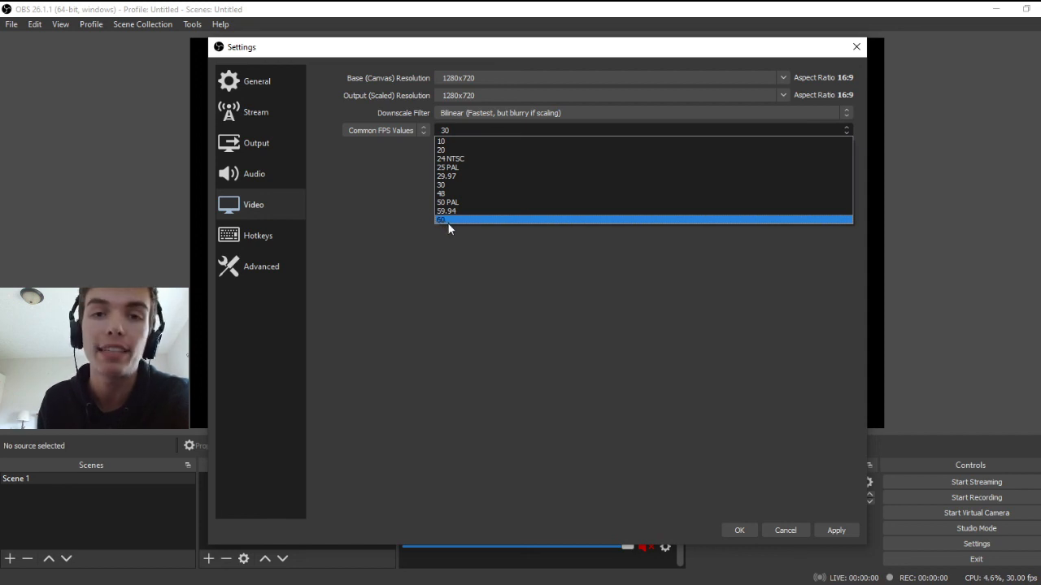
pyautogui.click(440, 268)
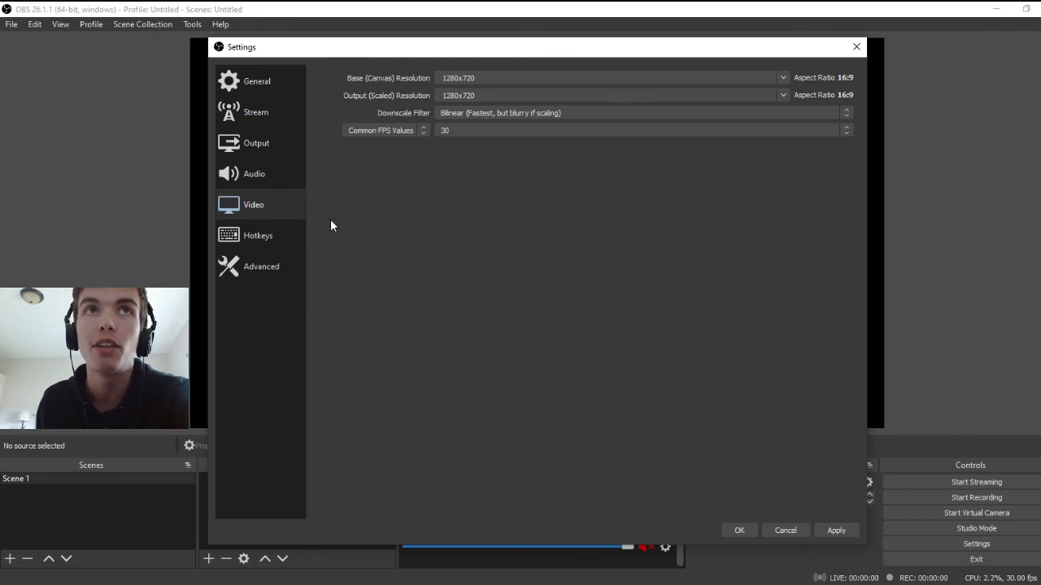
# Step: Look through the hotkeys and advanced settings, return to the video settings, and accept the settings
pyautogui.click(276, 265)
pyautogui.click(277, 245)
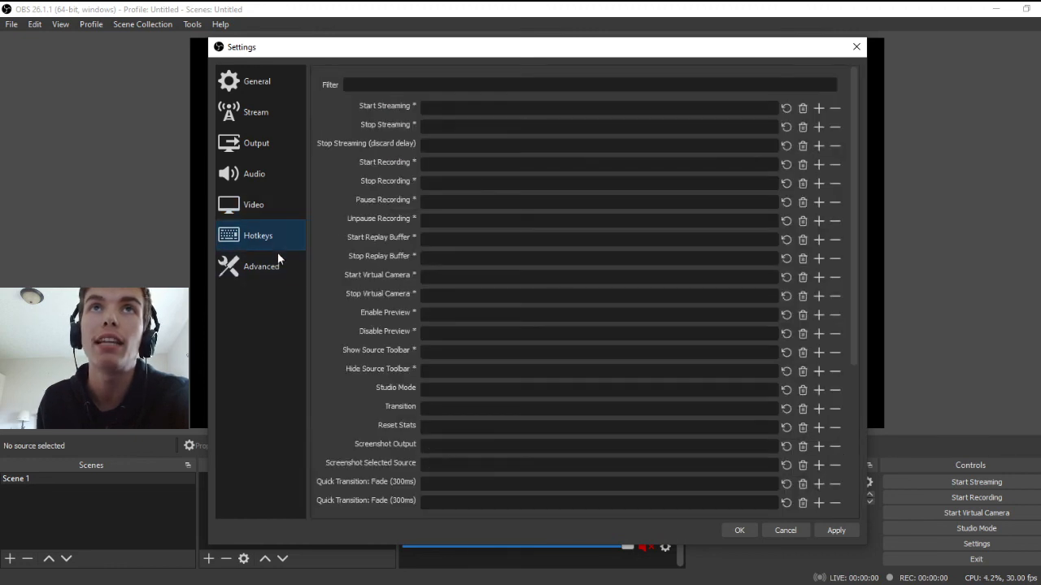
pyautogui.click(281, 265)
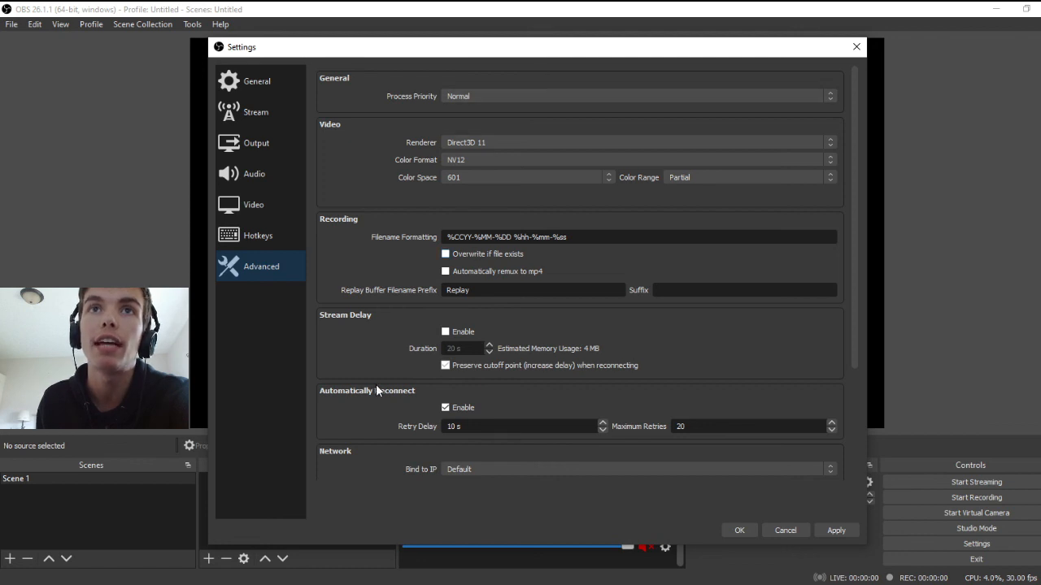
pyautogui.click(252, 233)
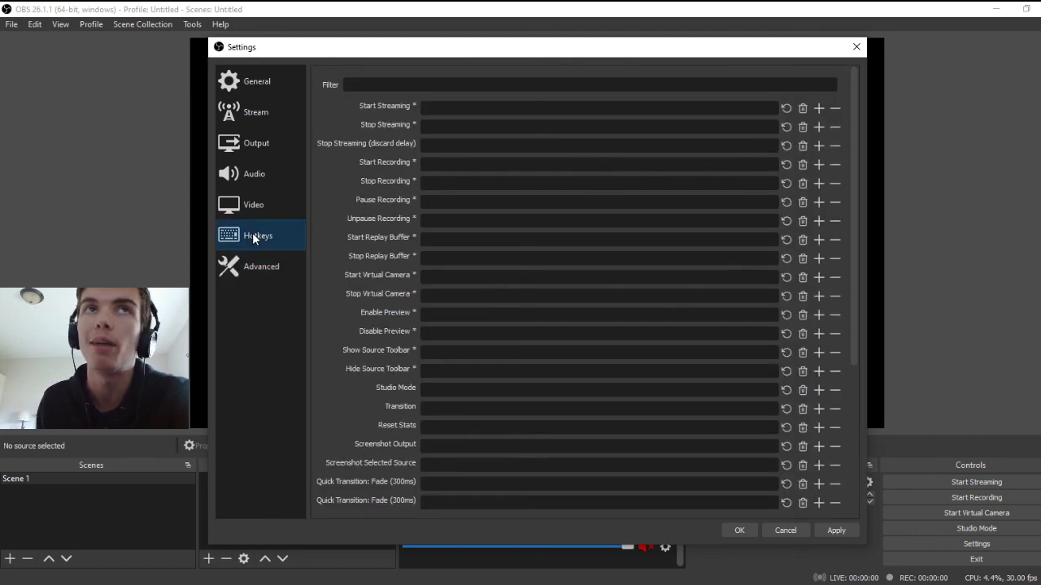
pyautogui.click(249, 209)
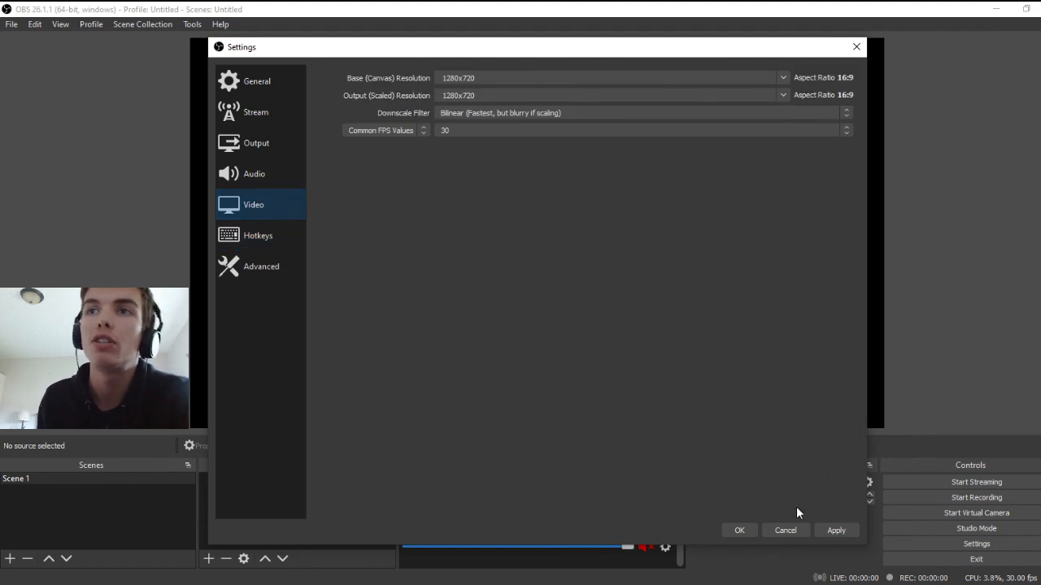
pyautogui.click(737, 530)
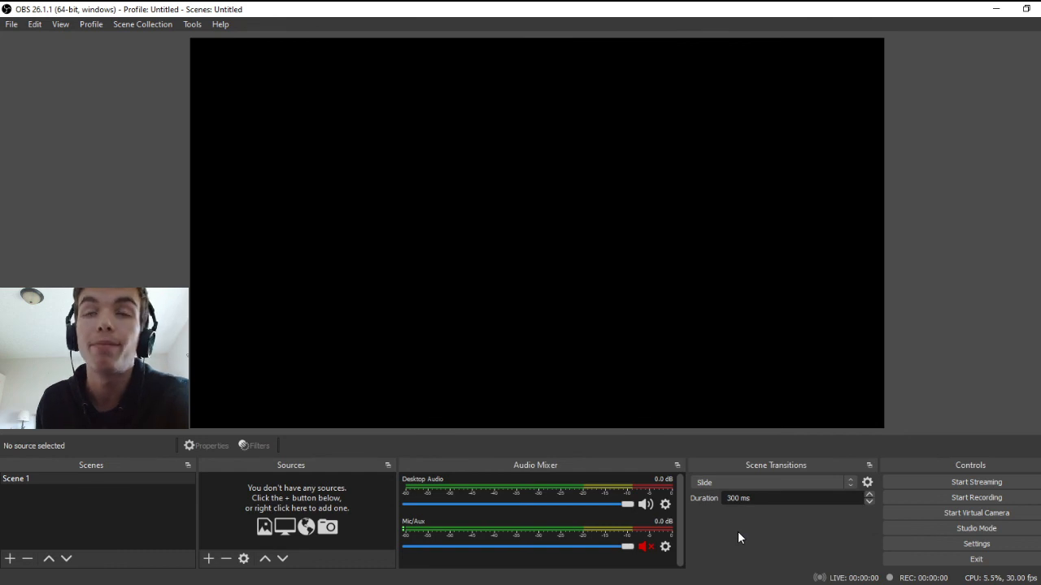